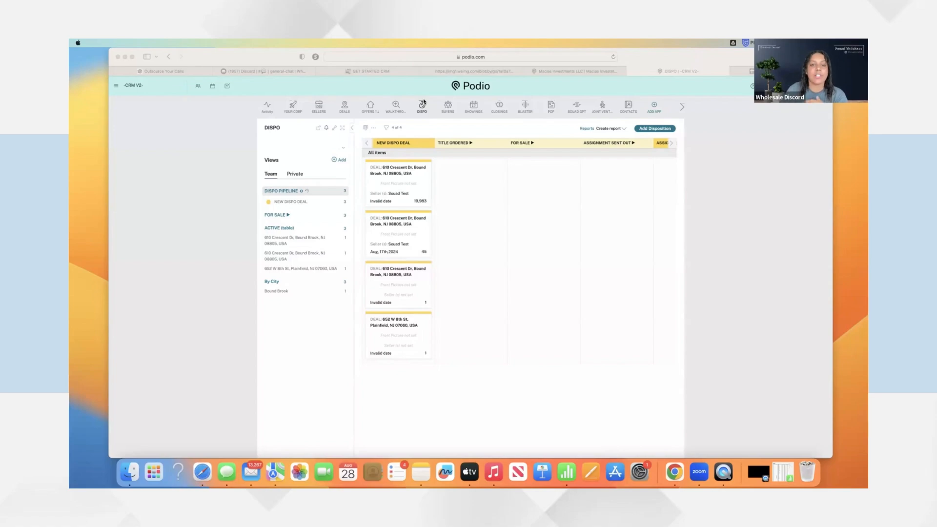
pyautogui.click(641, 129)
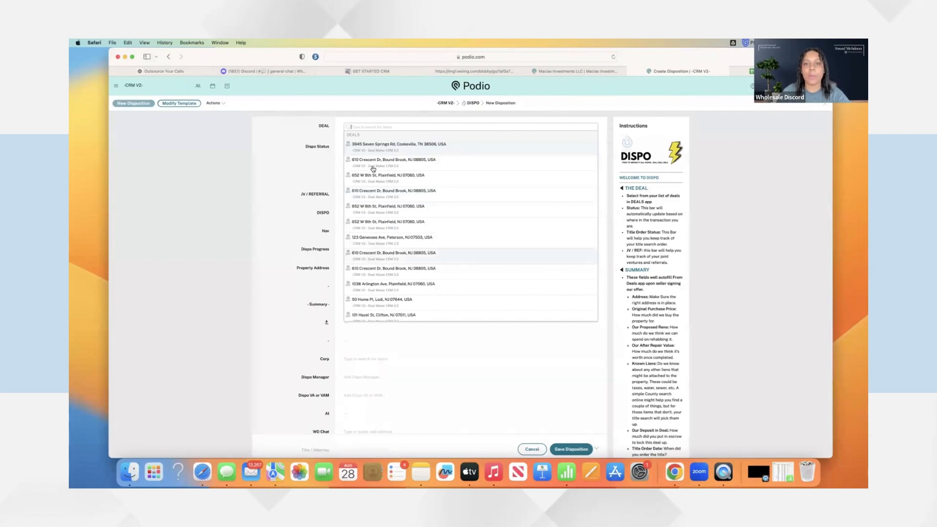
pyautogui.click(388, 192)
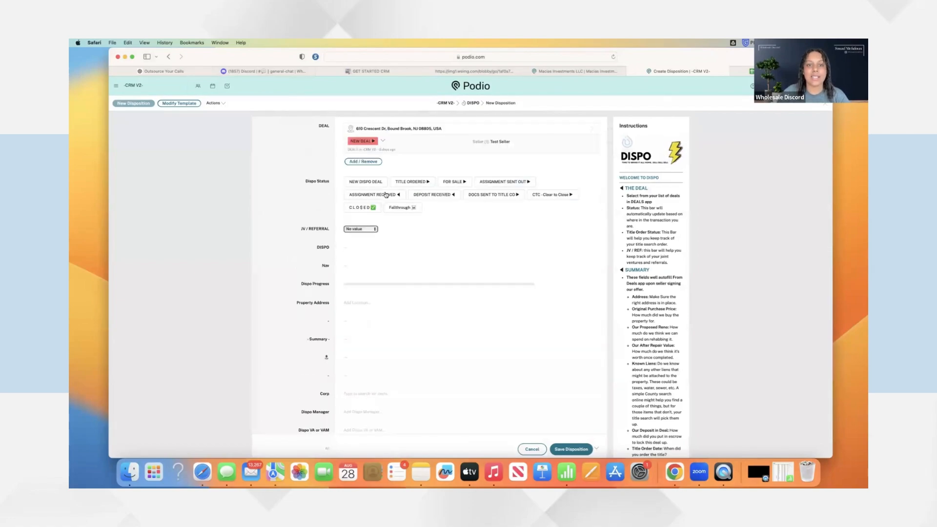
pyautogui.click(372, 183)
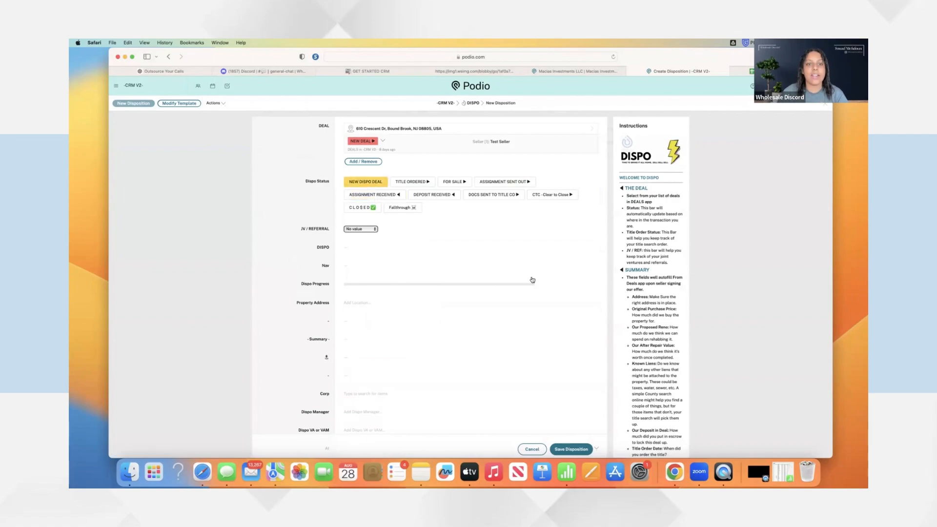
pyautogui.click(571, 449)
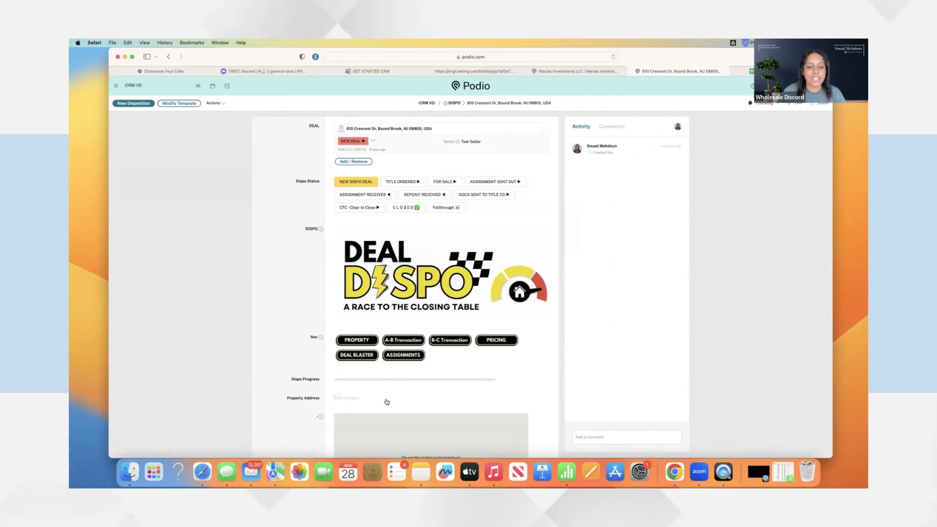
pyautogui.click(387, 399)
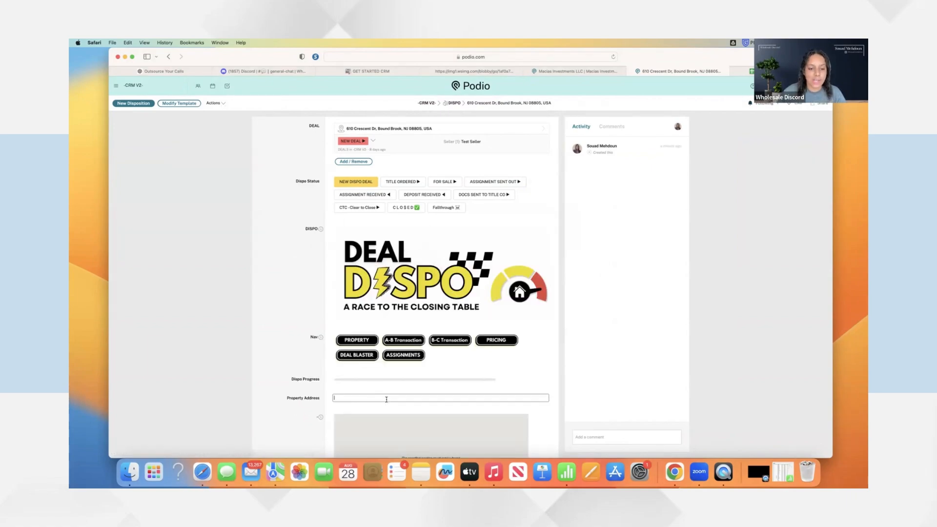
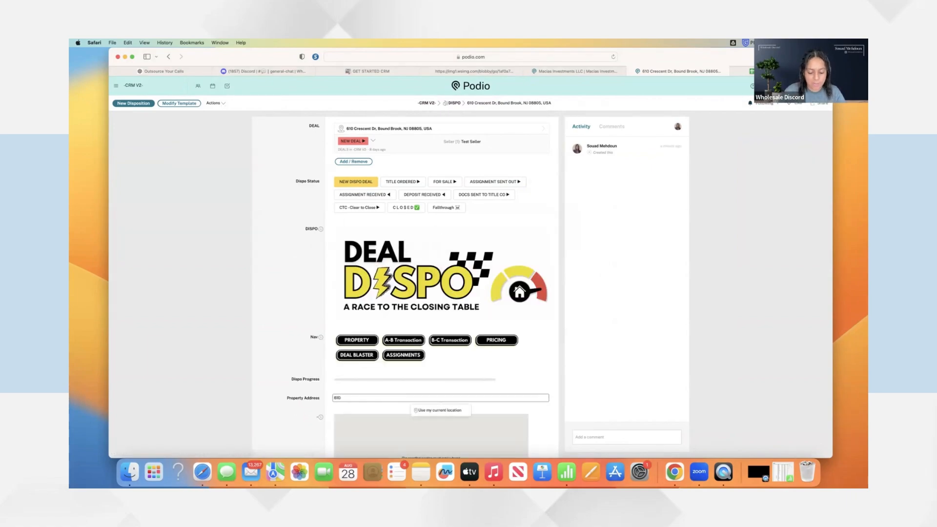
pyautogui.scroll(-1, 388, 398)
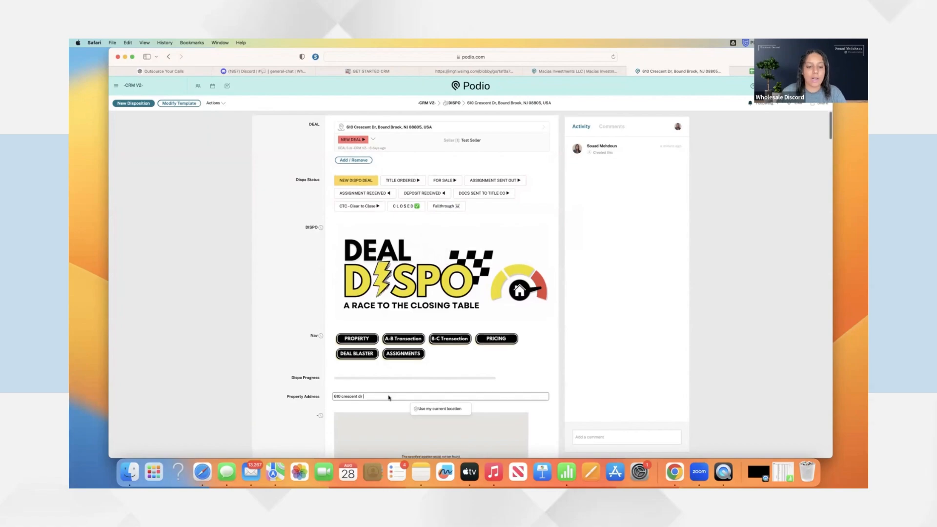
pyautogui.scroll(-1, 388, 397)
pyautogui.write('bo')
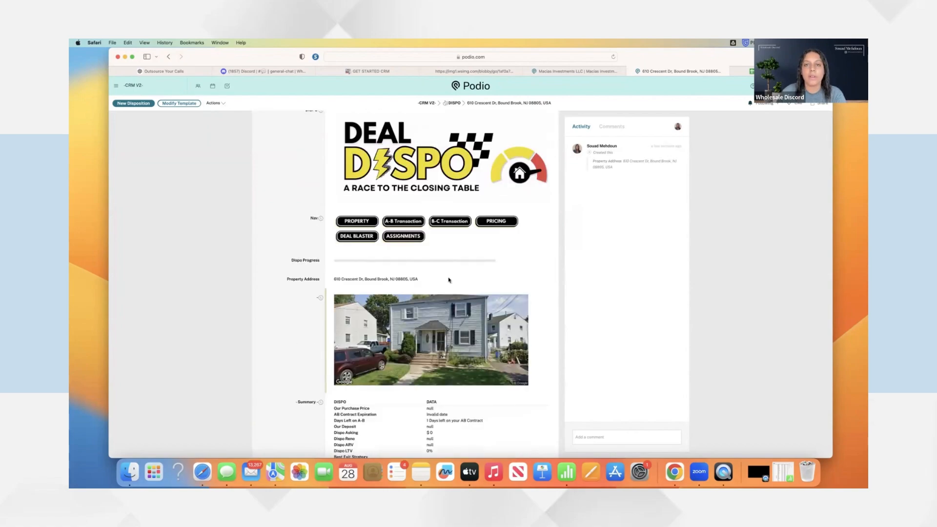
pyautogui.scroll(-1, 448, 279)
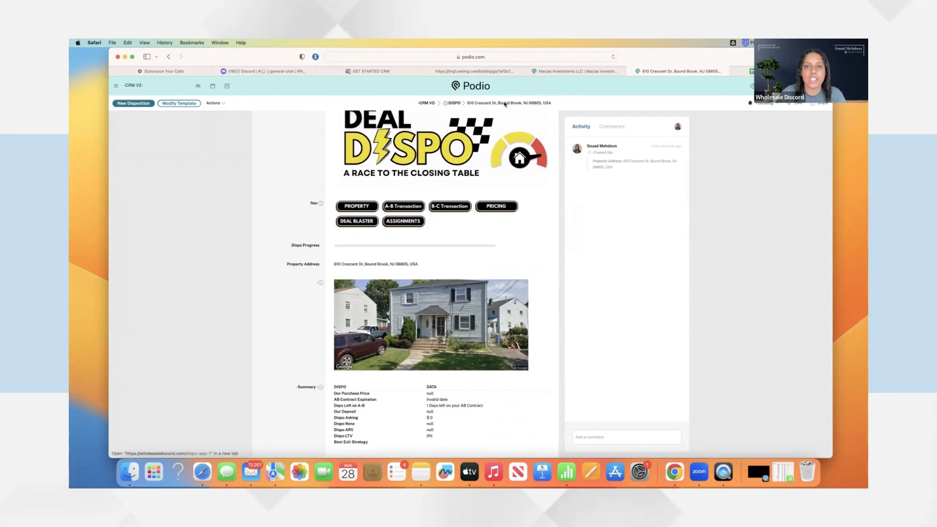
pyautogui.scroll(-5, 499, 239)
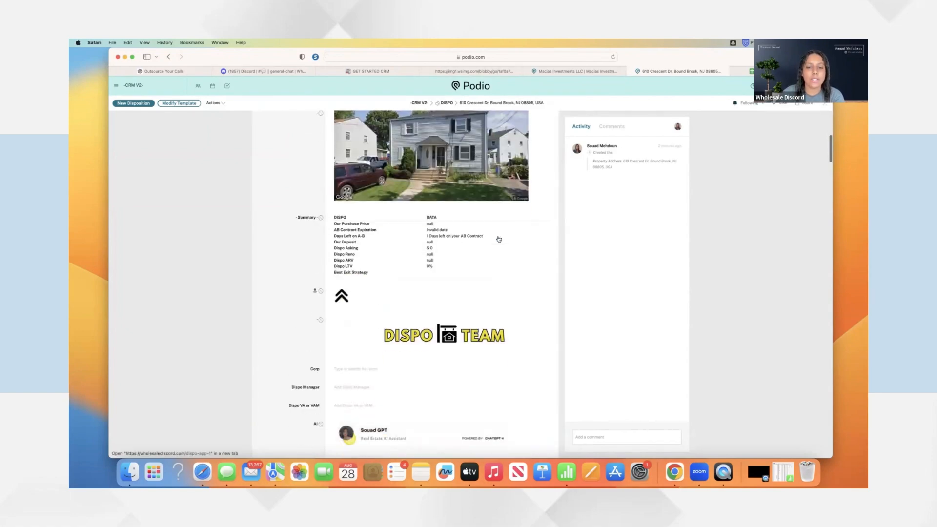
pyautogui.scroll(1, 498, 237)
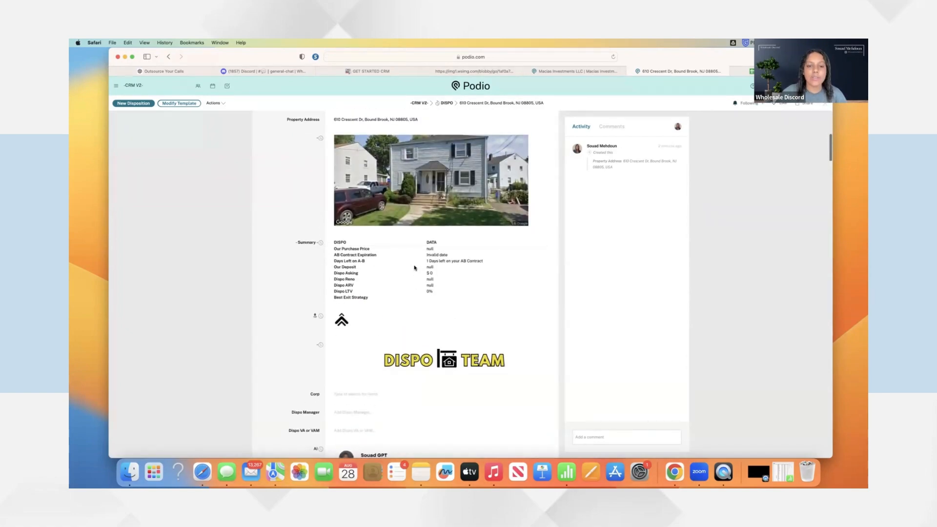
pyautogui.scroll(-2, 421, 268)
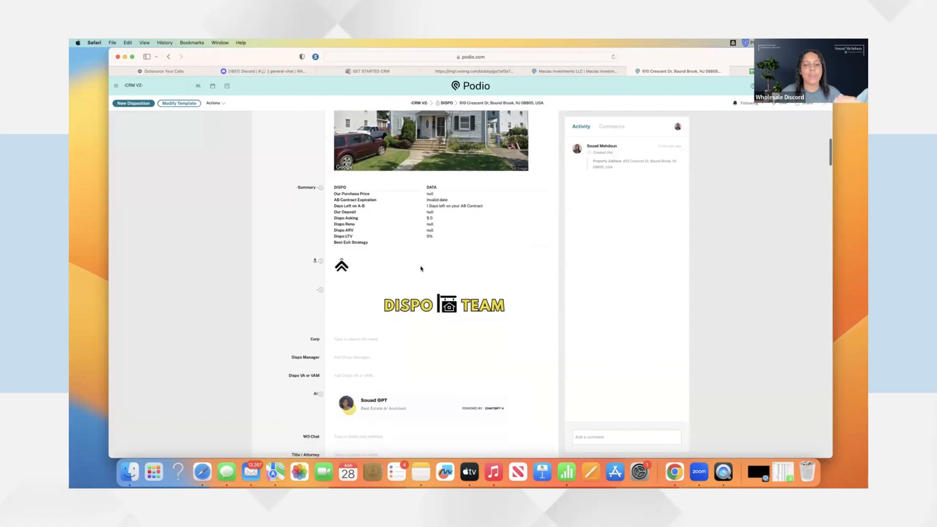
pyautogui.scroll(-4, 417, 273)
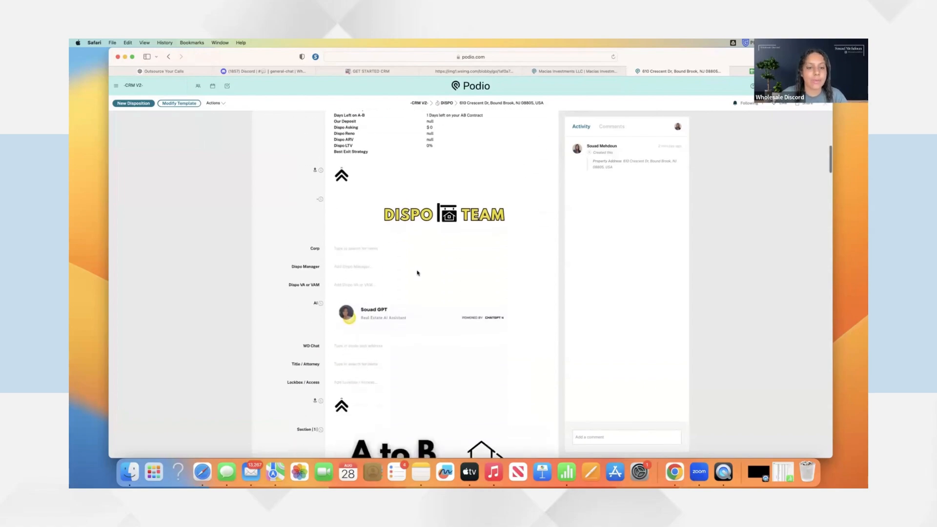
# Set Corp to Direct Buyers Nationwide
pyautogui.click(351, 242)
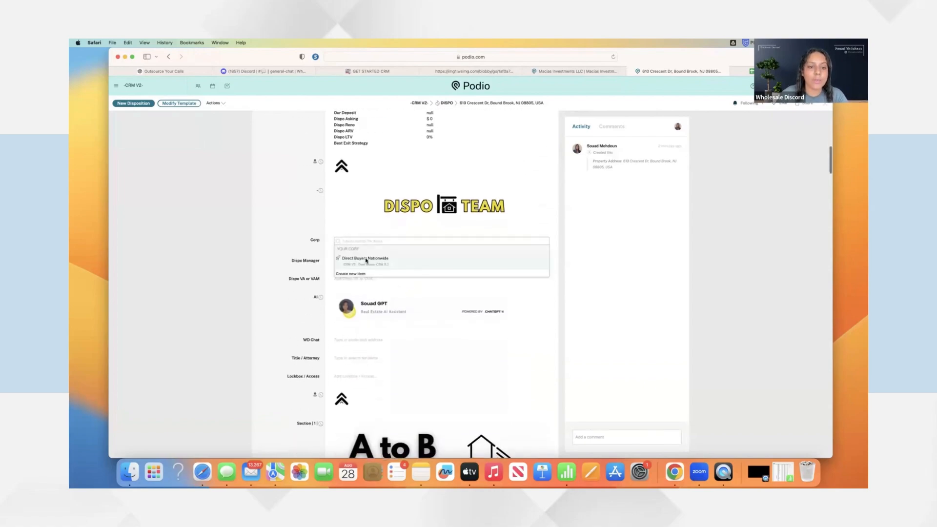
pyautogui.click(365, 258)
pyautogui.click(309, 254)
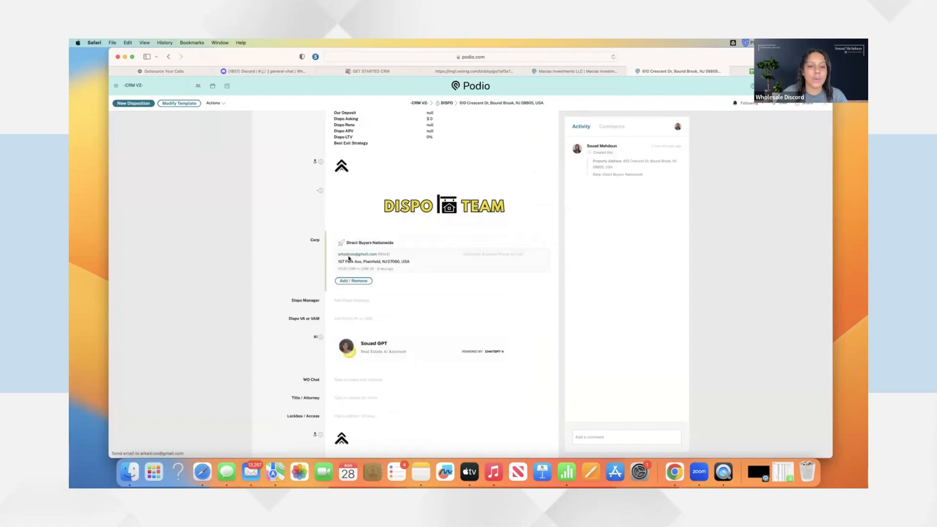
# Assign the same team member as both Dispo Manager and Dispo VA
pyautogui.scroll(-3, 314, 257)
pyautogui.click(351, 236)
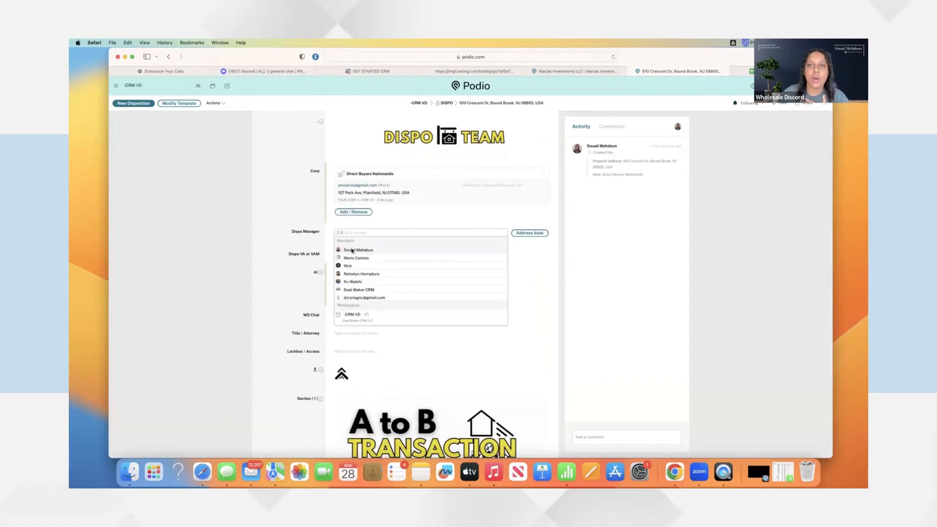
pyautogui.click(351, 249)
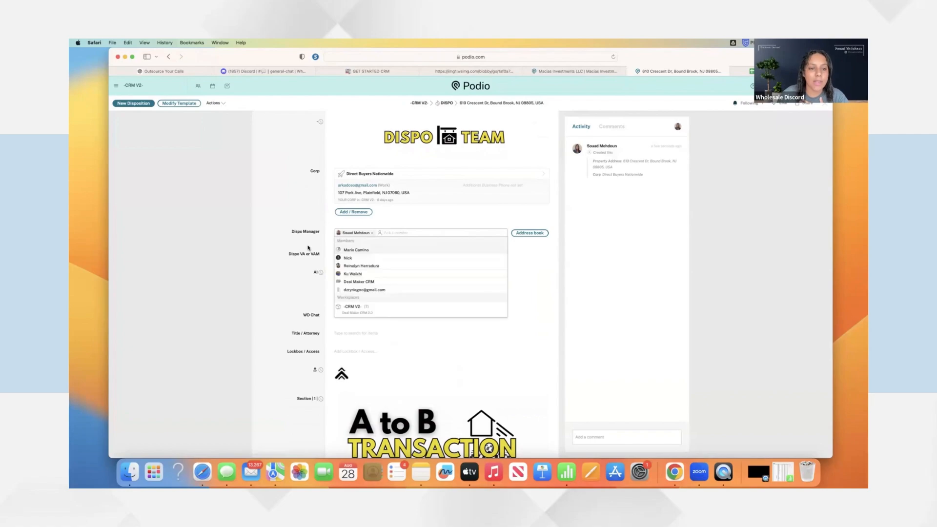
pyautogui.click(309, 262)
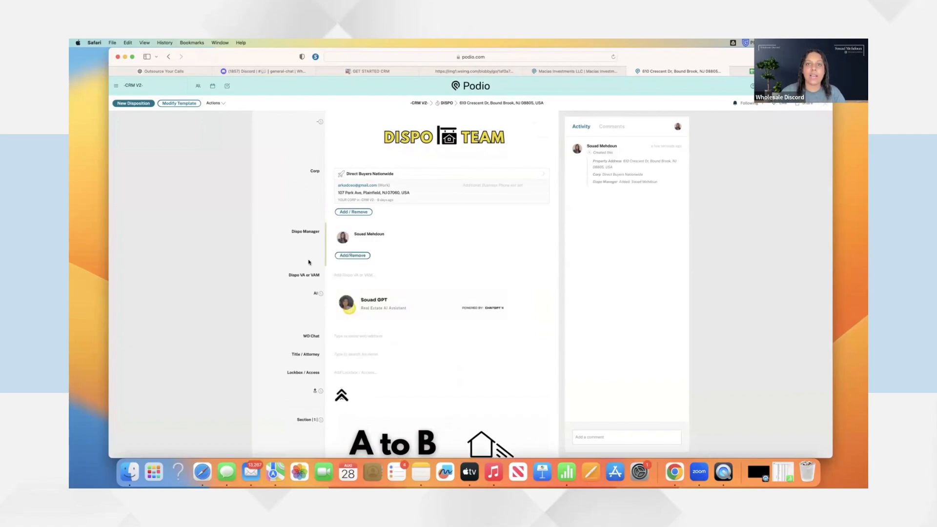
pyautogui.click(352, 277)
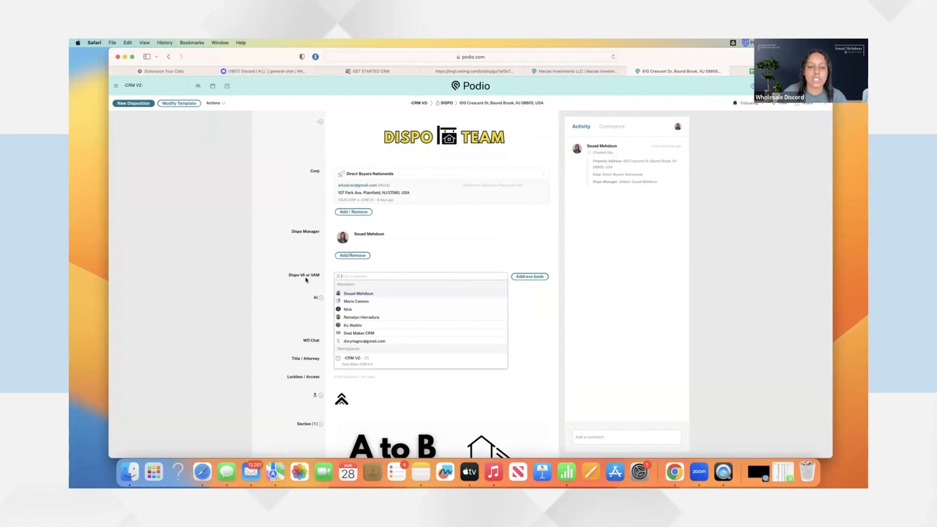
pyautogui.click(358, 294)
pyautogui.scroll(-4, 351, 256)
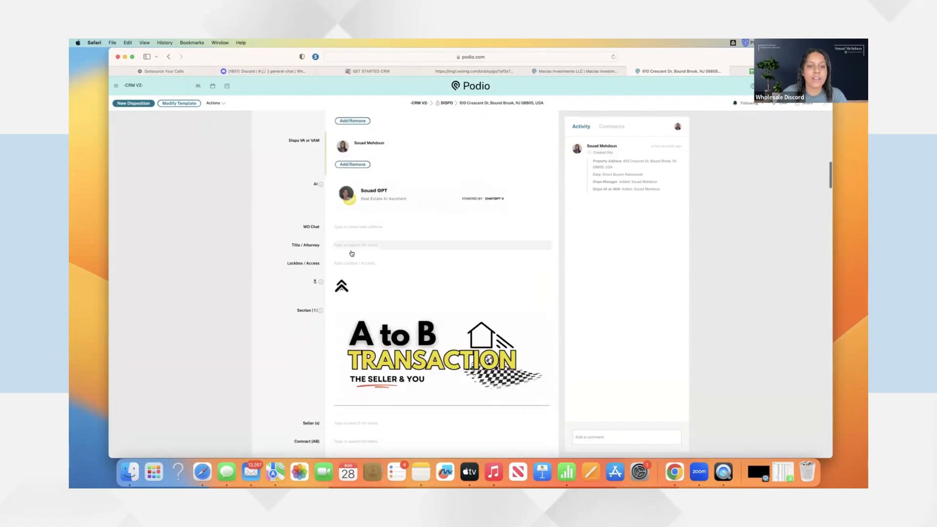
pyautogui.click(352, 246)
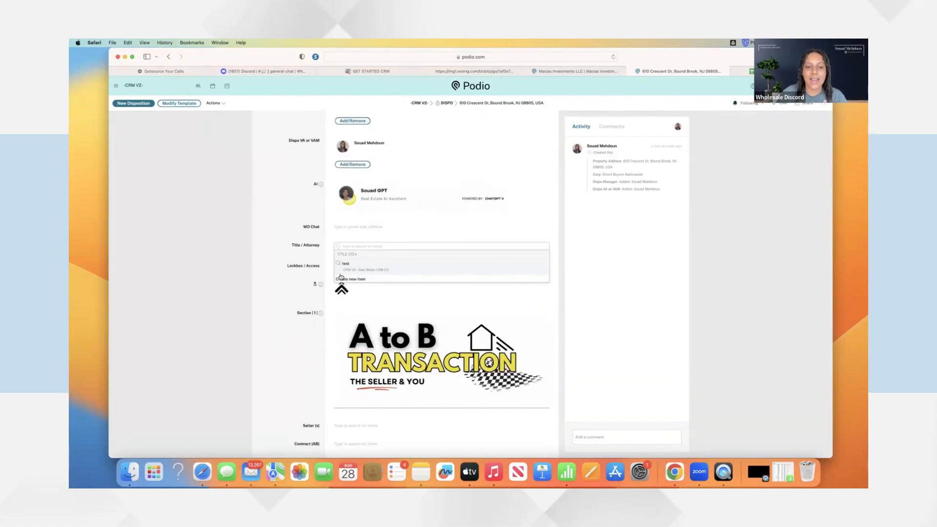
pyautogui.click(362, 268)
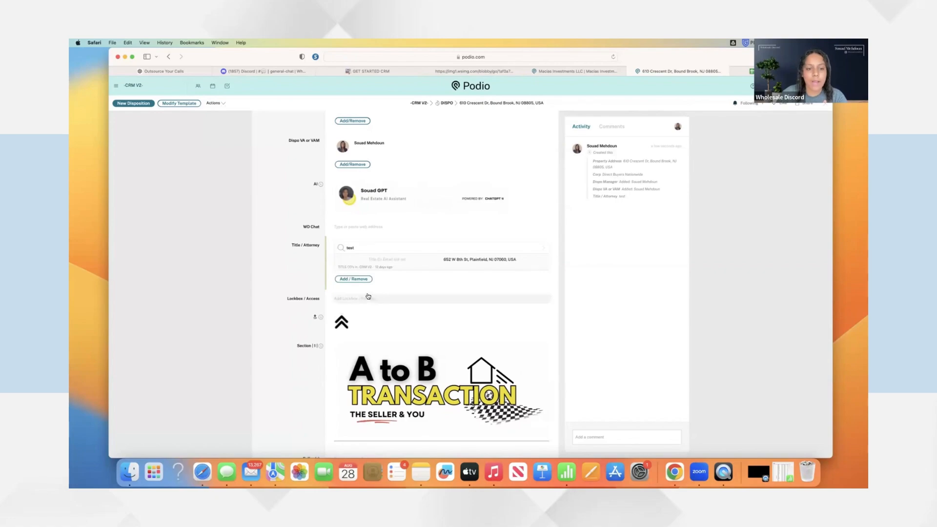
pyautogui.click(345, 299)
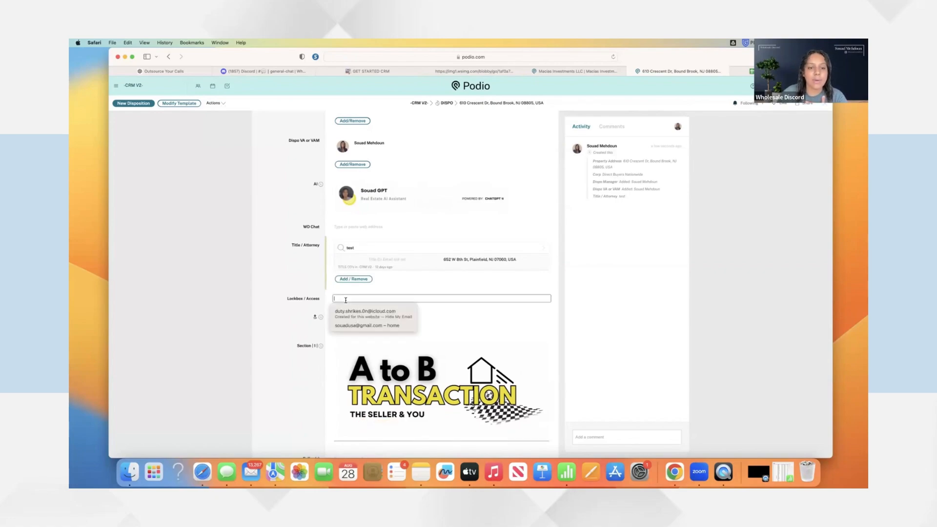
pyautogui.write('123')
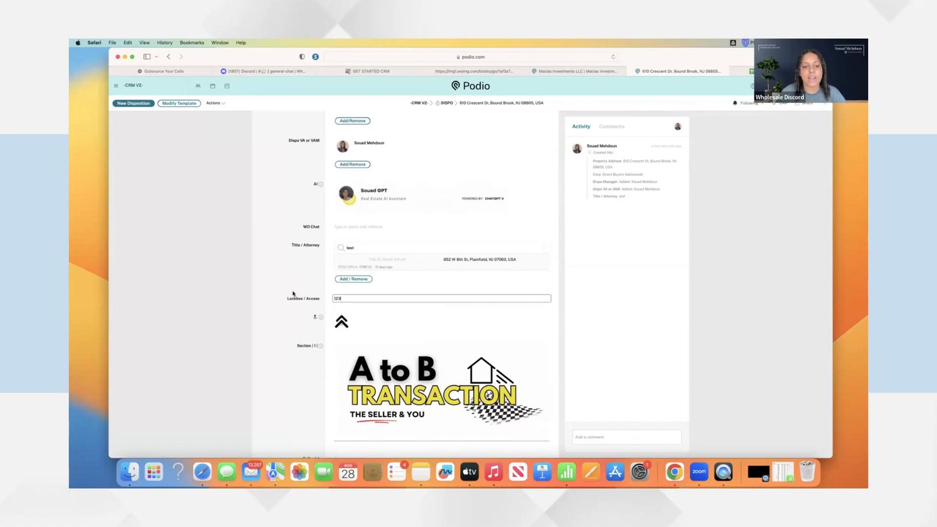
pyautogui.write('4')
pyautogui.click(293, 293)
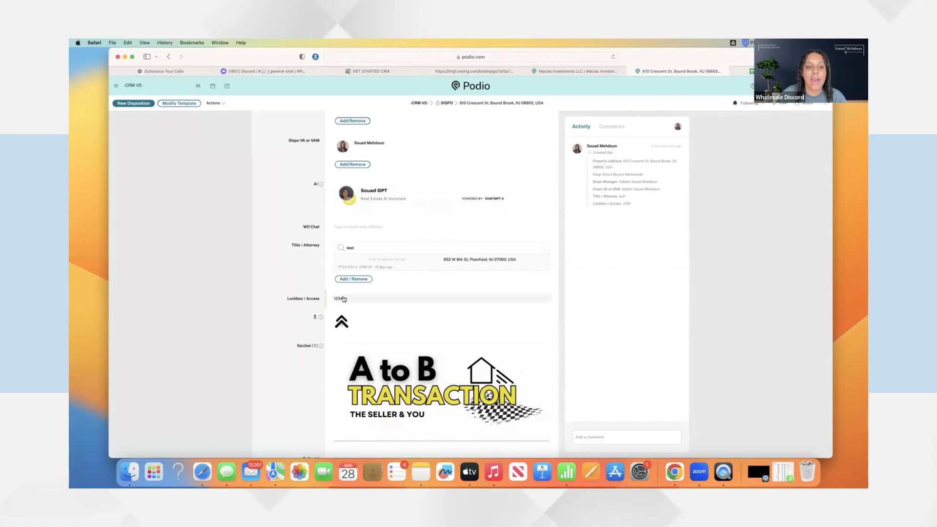
# Link the test seller contact in the Seller(s) field
pyautogui.scroll(-5, 331, 295)
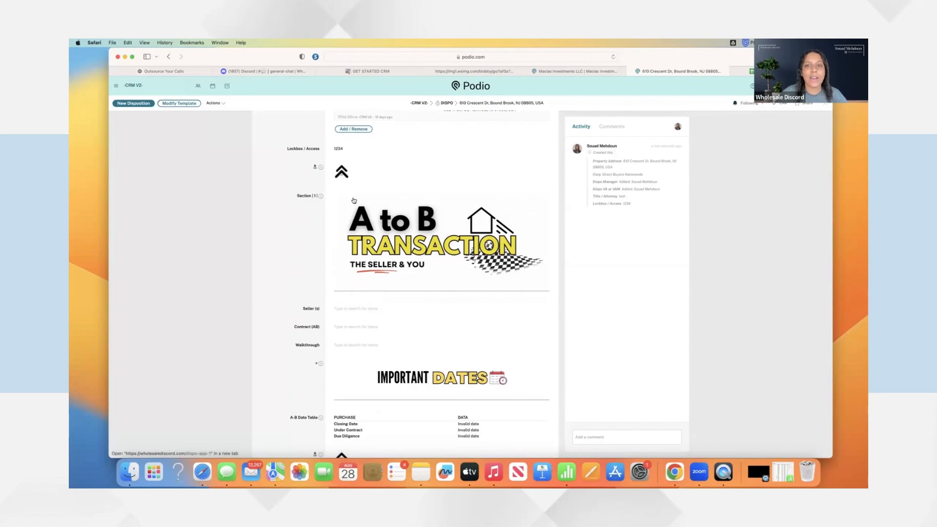
pyautogui.scroll(-2, 385, 202)
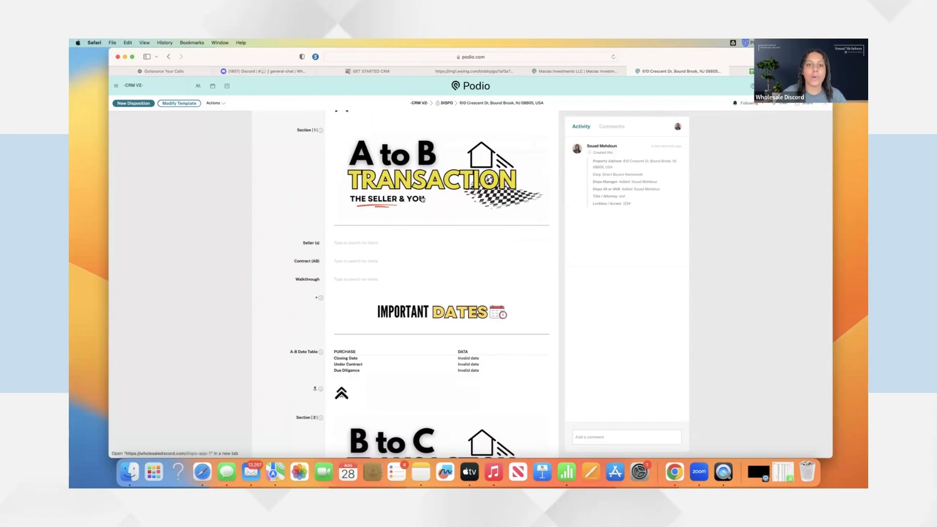
pyautogui.click(356, 244)
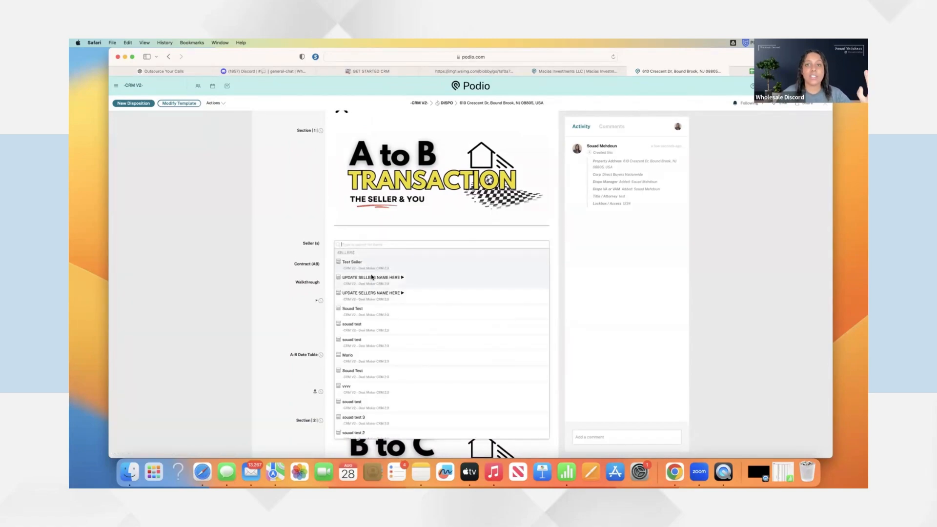
pyautogui.click(375, 310)
pyautogui.click(318, 283)
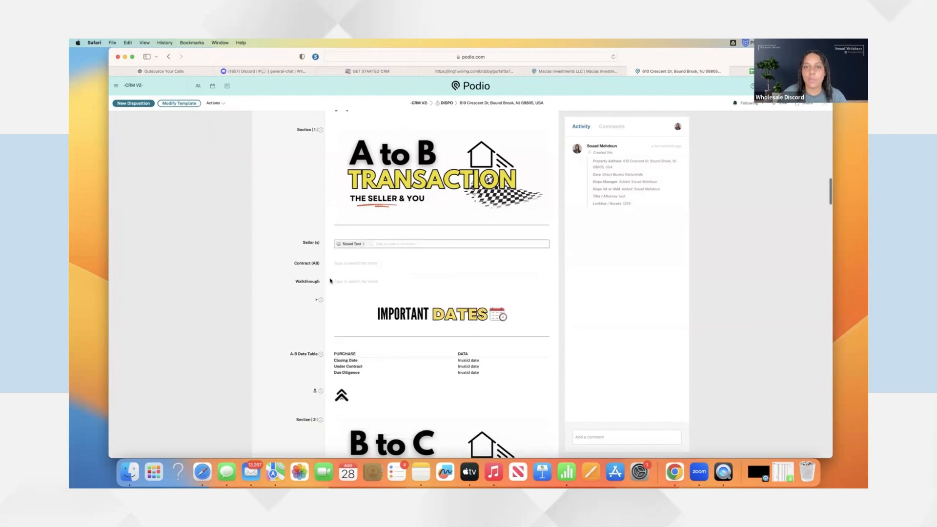
# Bring up the Contract (AB) search list of contracts
pyautogui.scroll(-2, 471, 231)
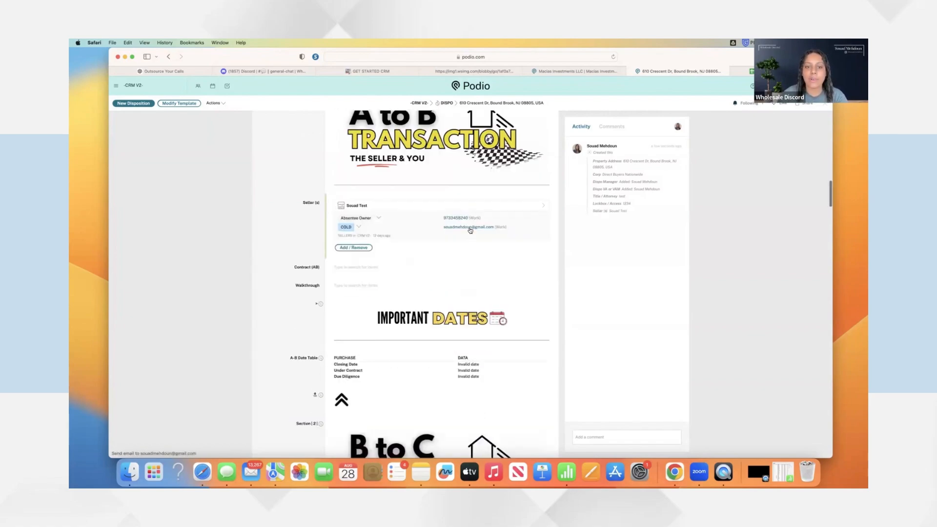
pyautogui.scroll(-2, 371, 229)
pyautogui.click(365, 237)
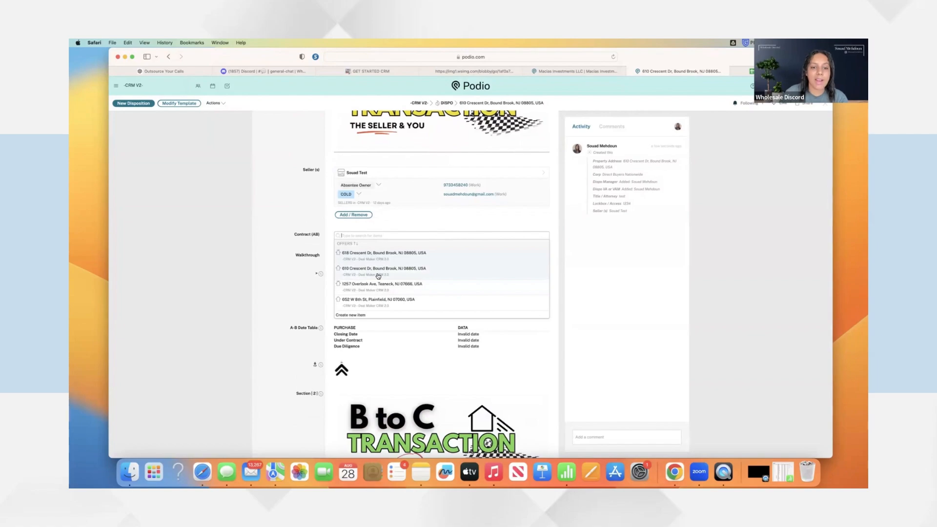
pyautogui.click(361, 271)
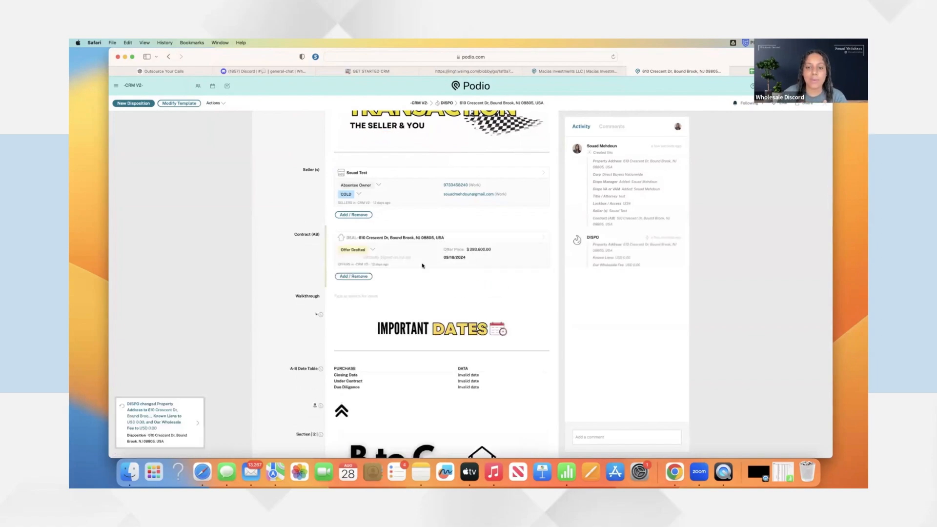
pyautogui.click(297, 295)
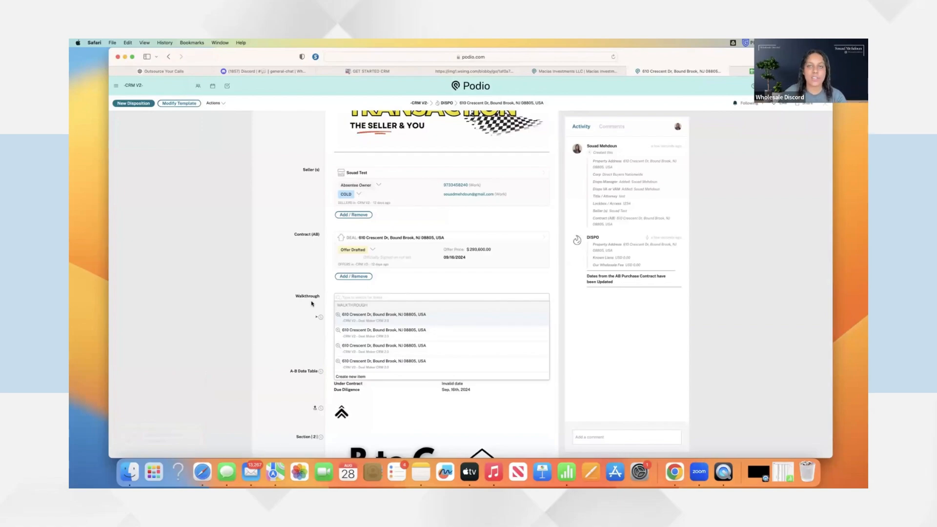
pyautogui.click(369, 328)
pyautogui.click(291, 316)
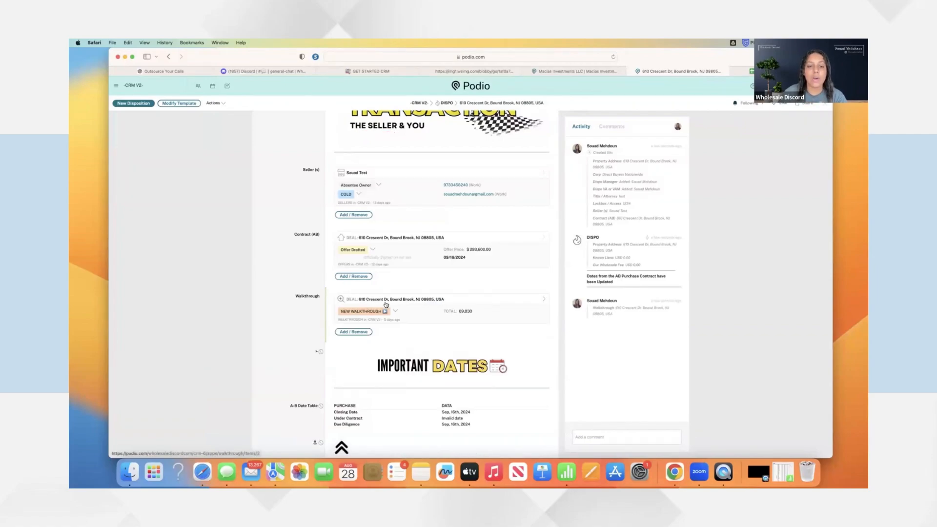
pyautogui.click(440, 302)
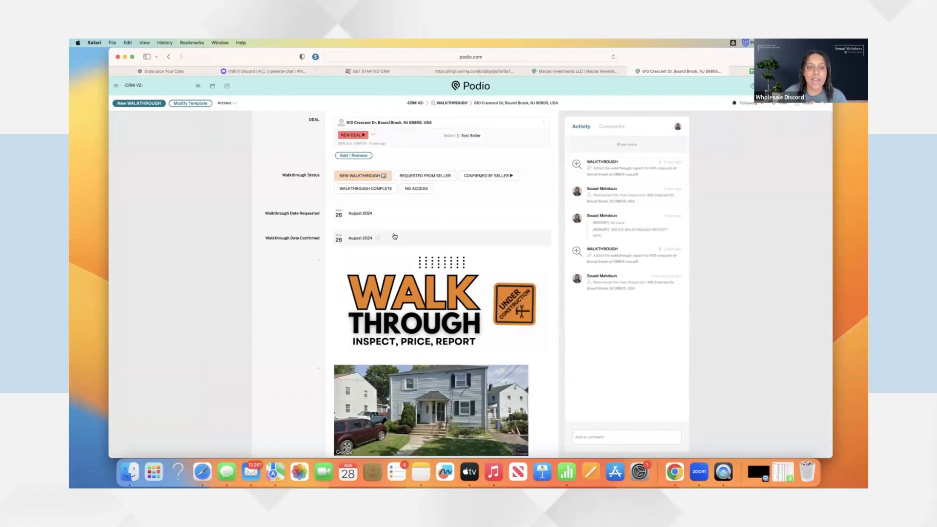
# Check the walkthrough's repair percentages and $69,830 rehab budget, then return to the disposition
pyautogui.scroll(-15, 395, 237)
pyautogui.scroll(2, 394, 237)
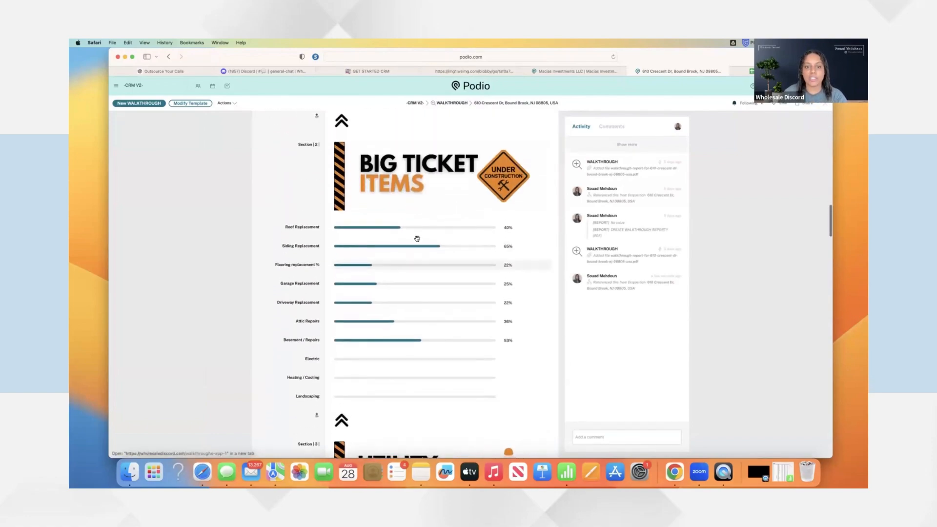
pyautogui.scroll(-15, 332, 245)
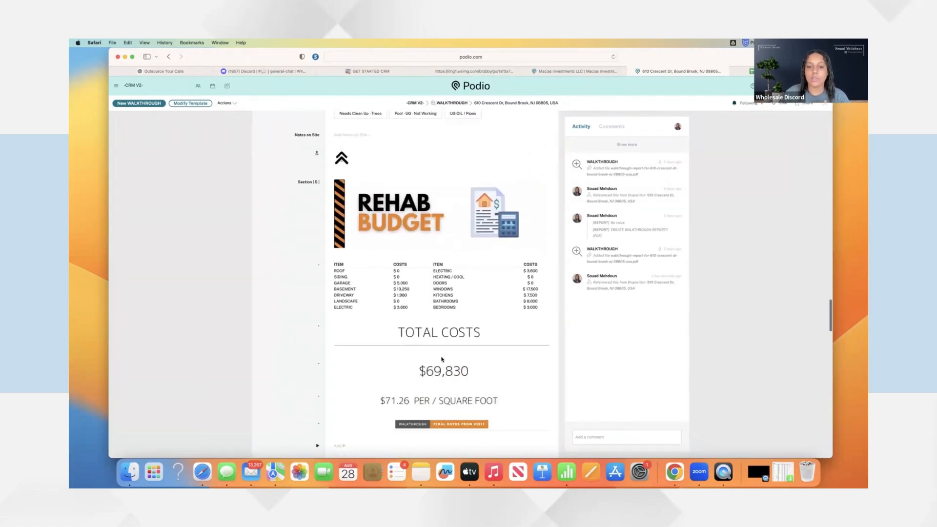
pyautogui.click(169, 57)
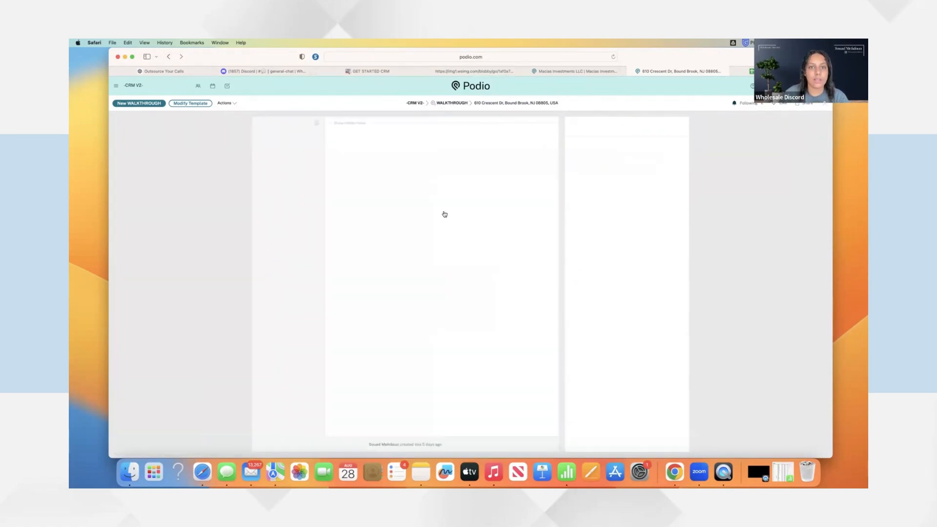
pyautogui.scroll(-10, 434, 195)
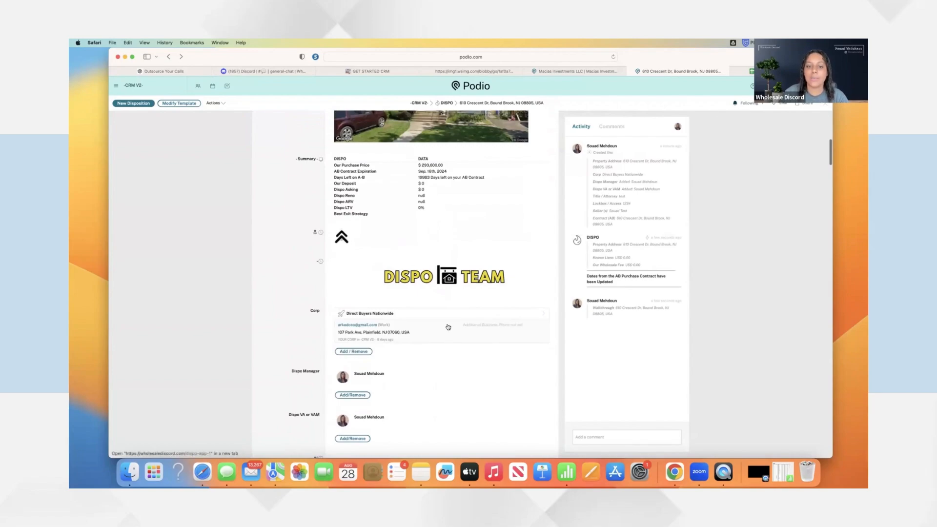
# Link the test buyer contact in the Buyer / Investor field
pyautogui.scroll(-10, 450, 326)
pyautogui.scroll(4, 450, 326)
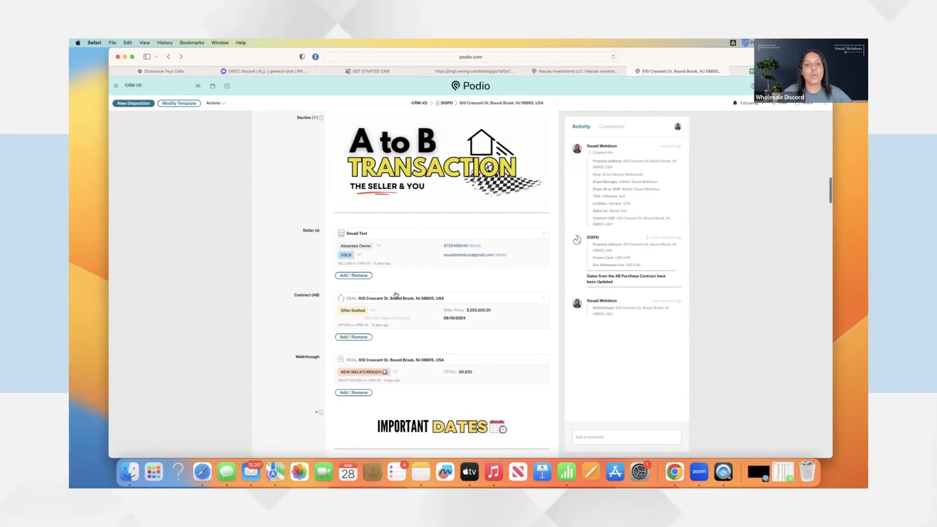
pyautogui.scroll(-8, 391, 294)
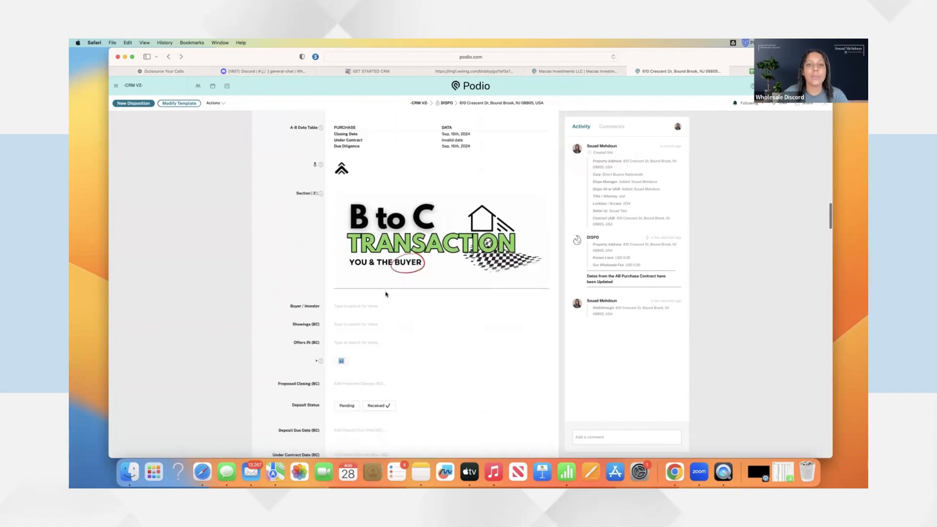
pyautogui.scroll(1, 386, 294)
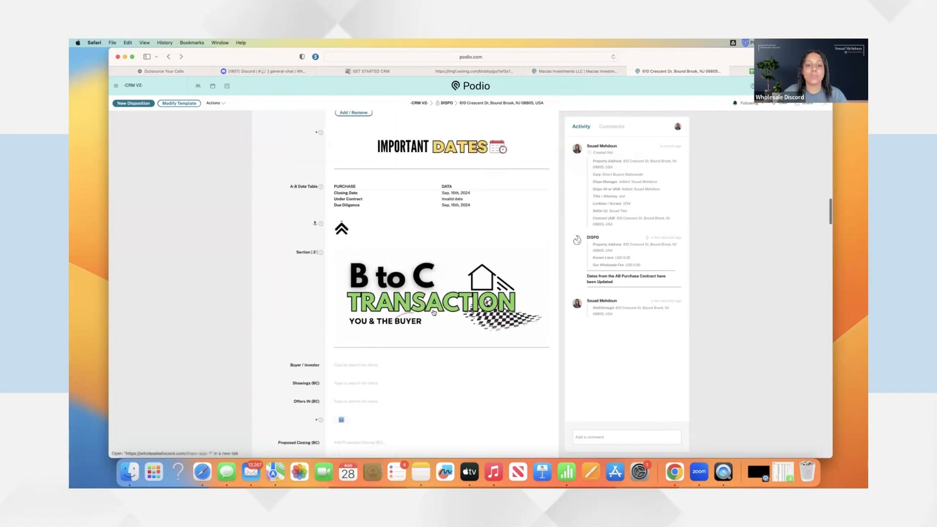
pyautogui.scroll(-1, 434, 313)
pyautogui.scroll(-2, 434, 312)
pyautogui.click(343, 252)
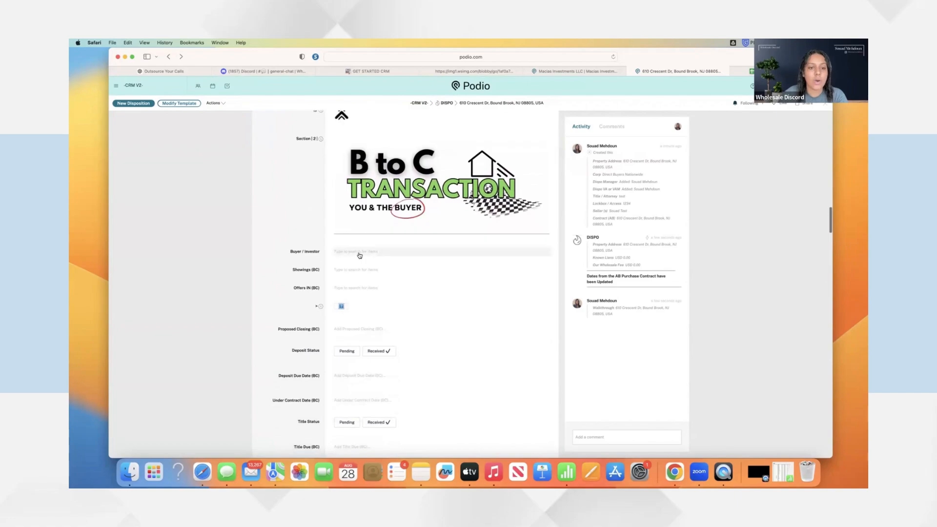
pyautogui.click(361, 287)
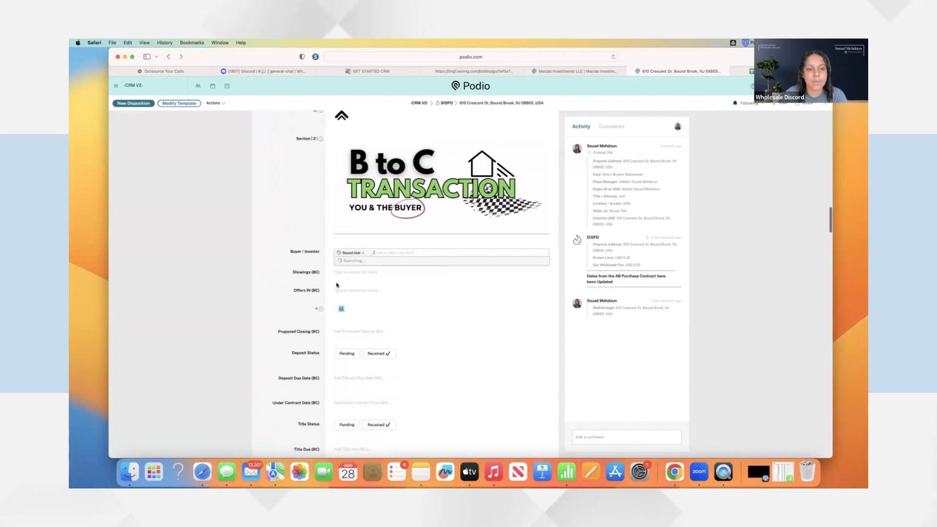
pyautogui.click(331, 256)
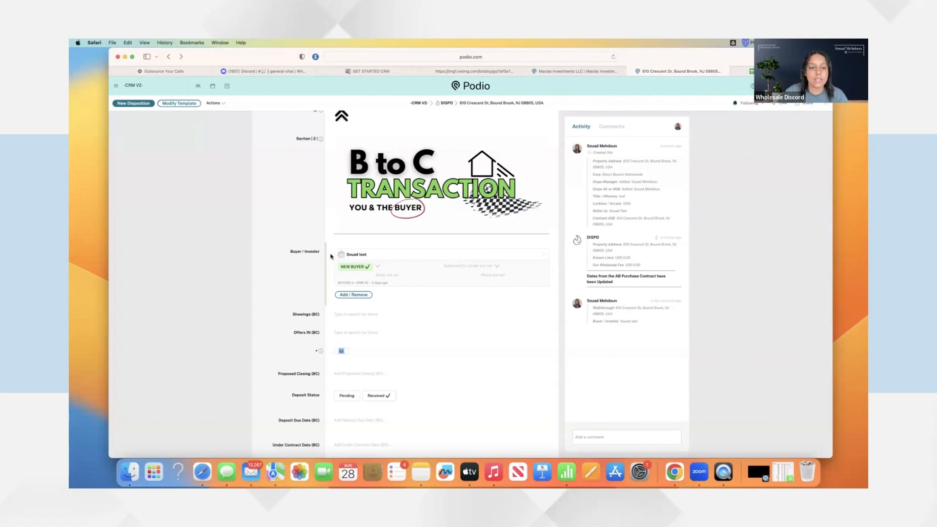
pyautogui.scroll(-3, 342, 263)
pyautogui.click(420, 249)
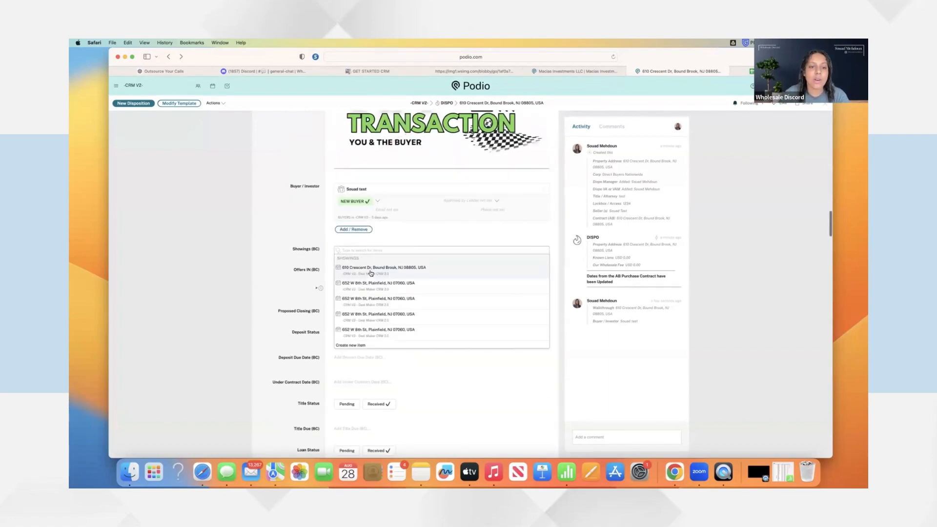
pyautogui.click(373, 272)
pyautogui.scroll(-3, 317, 270)
pyautogui.click(356, 248)
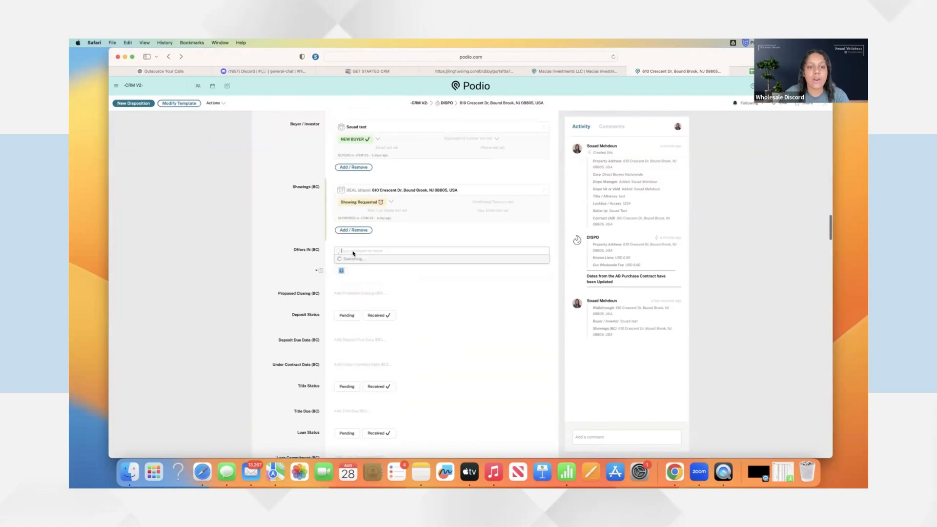
pyautogui.click(359, 283)
pyautogui.click(302, 271)
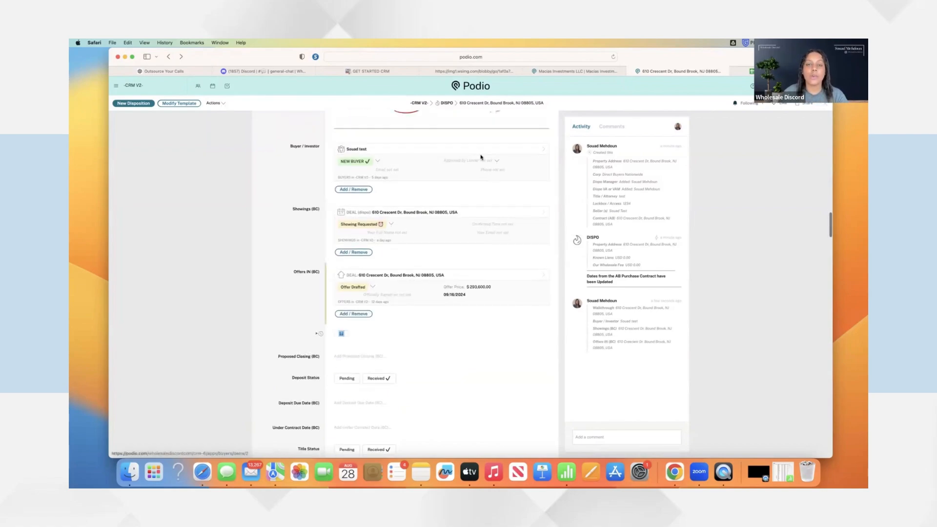
# Preview the public showing request form from the Macias Investments company record
pyautogui.click(561, 72)
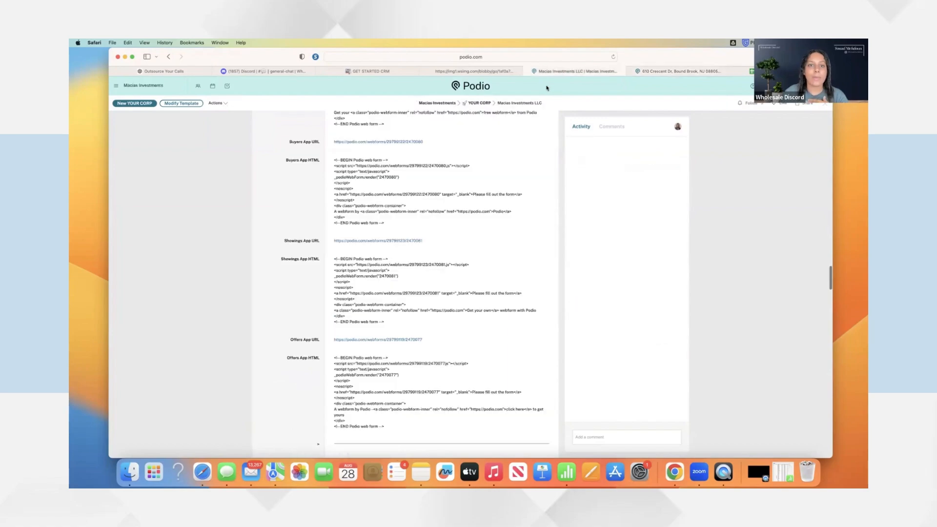
pyautogui.click(390, 245)
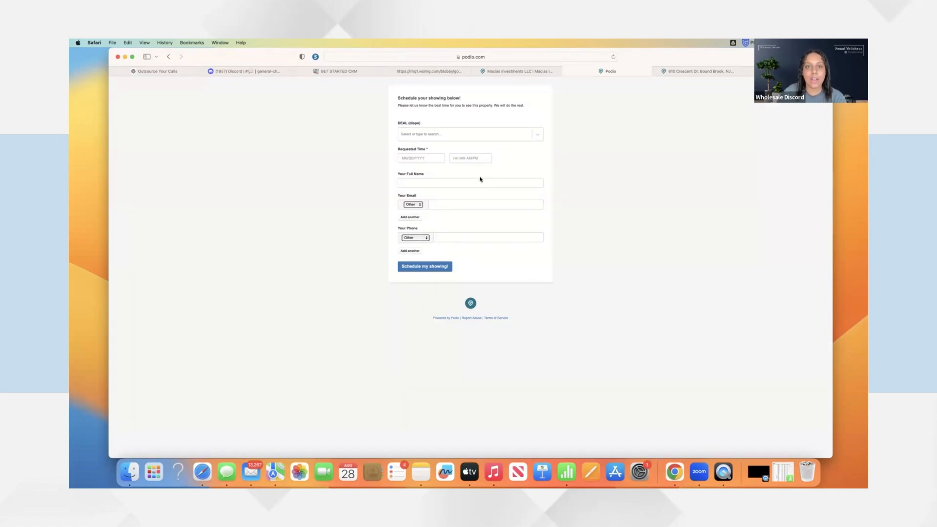
pyautogui.click(464, 134)
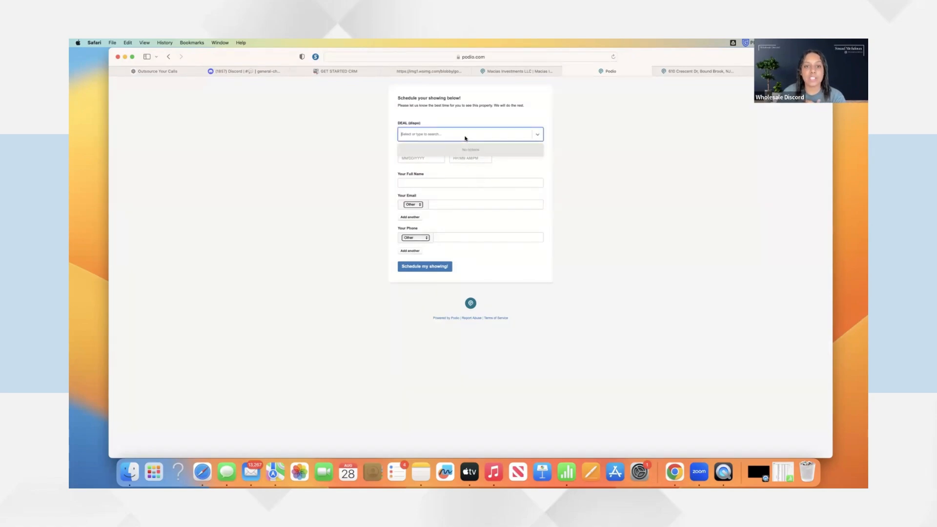
pyautogui.click(422, 158)
pyautogui.click(468, 237)
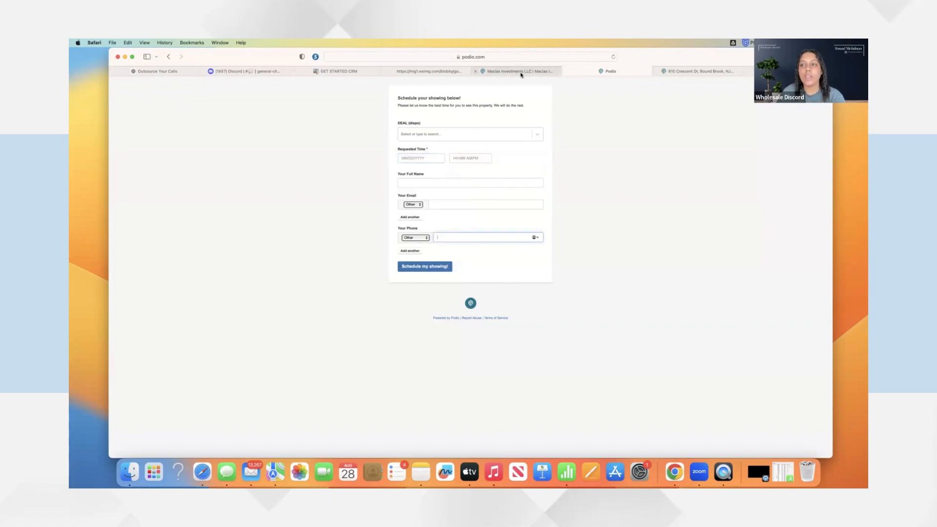
pyautogui.click(668, 71)
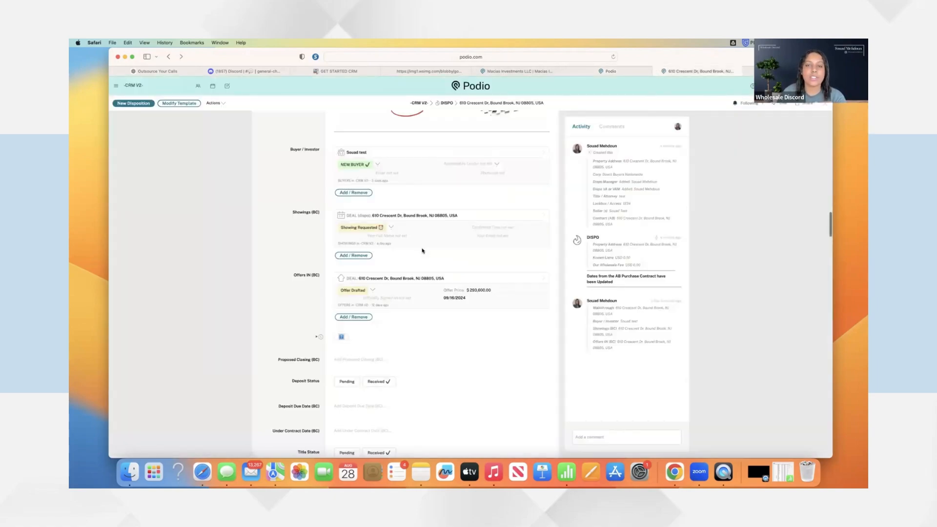
pyautogui.click(409, 215)
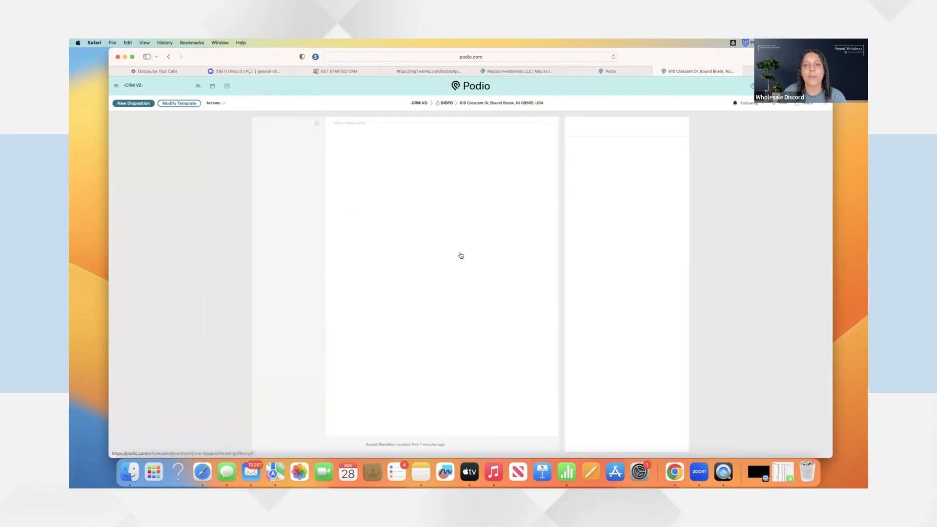
pyautogui.scroll(-1, 454, 188)
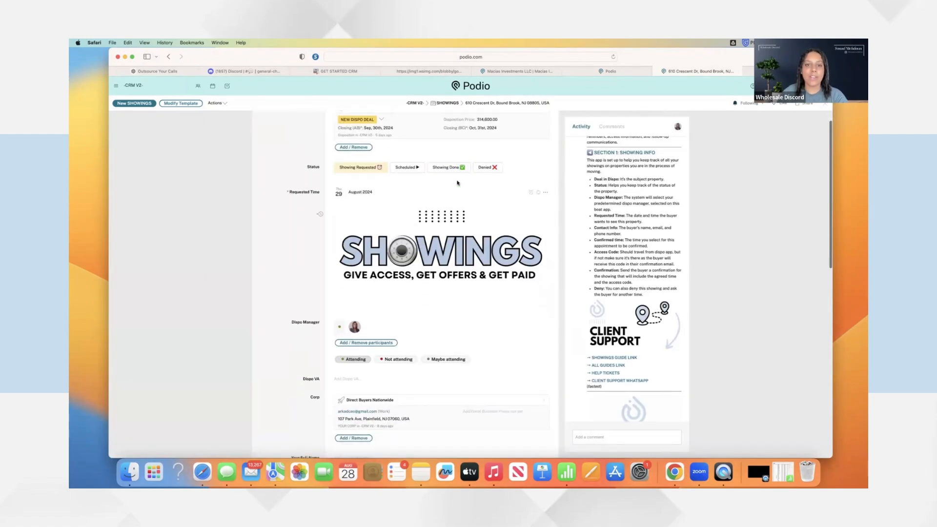
pyautogui.scroll(-4, 456, 209)
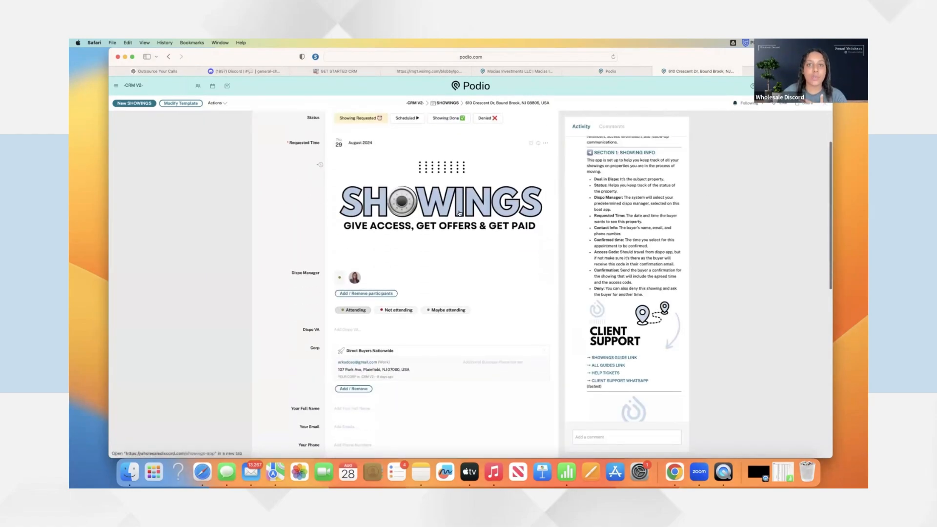
pyautogui.scroll(-2, 459, 213)
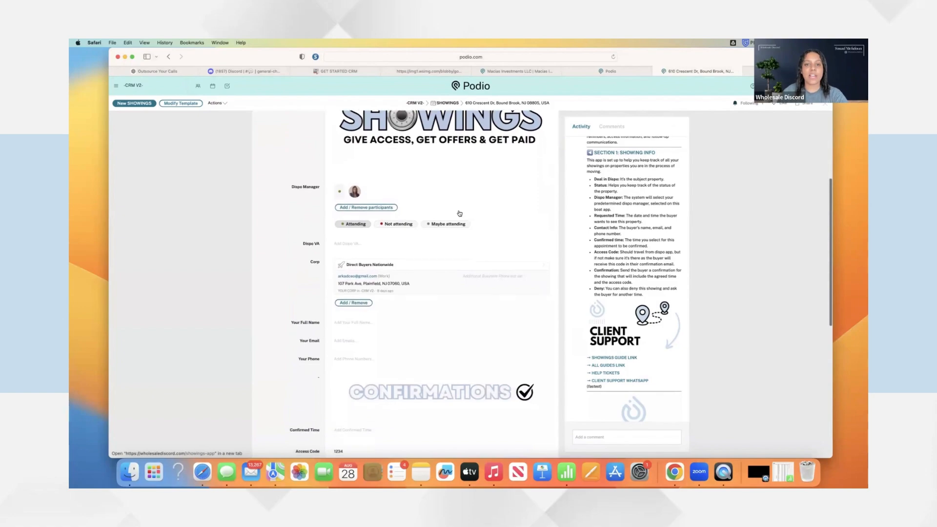
pyautogui.click(612, 71)
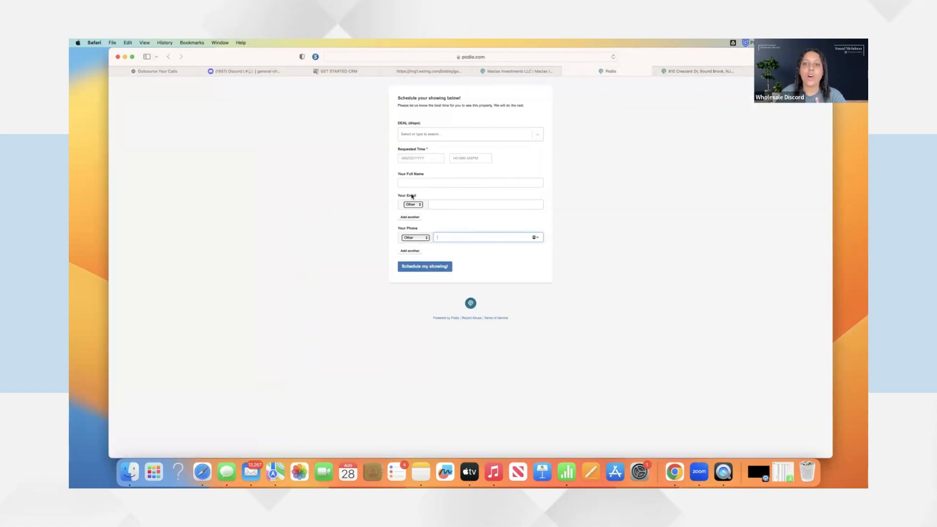
pyautogui.click(686, 71)
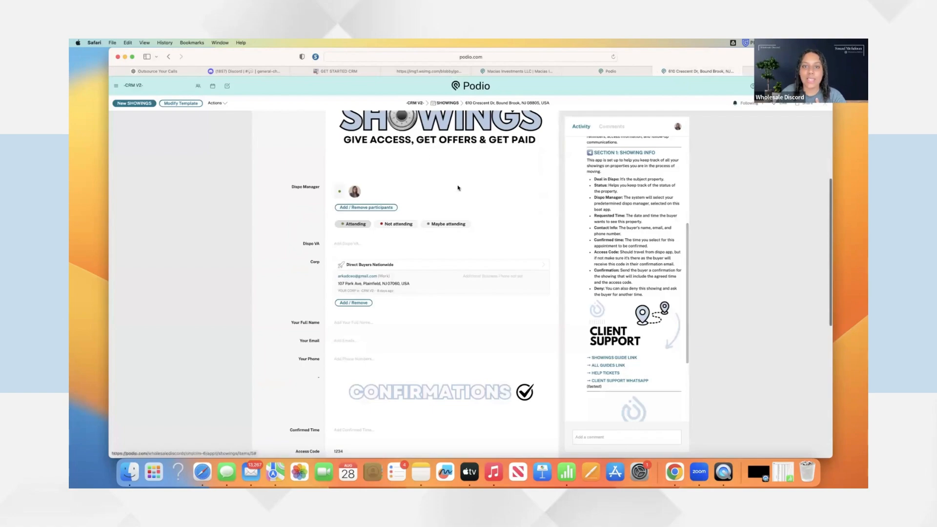
pyautogui.click(510, 74)
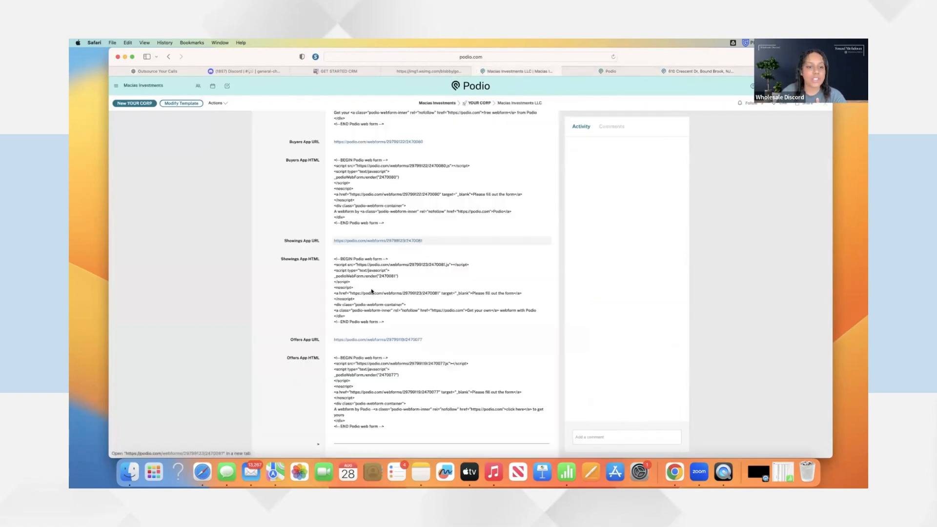
pyautogui.click(373, 339)
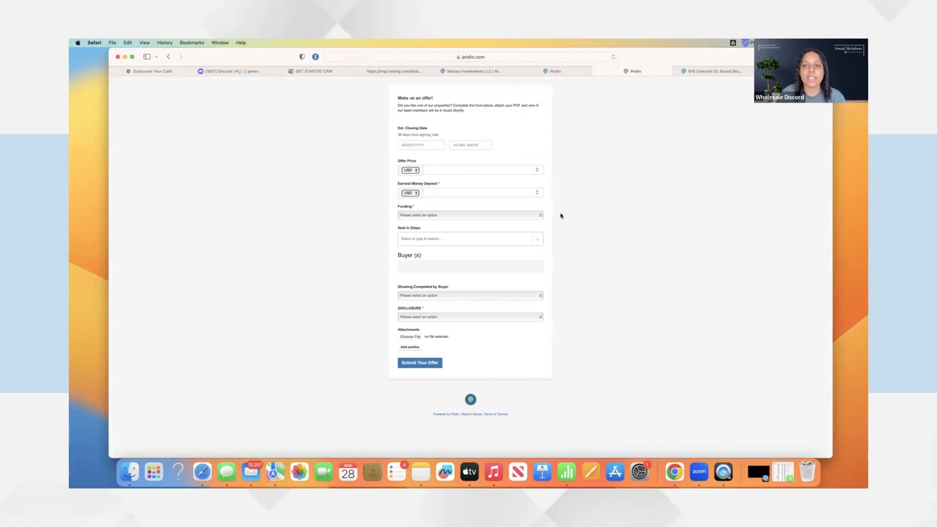
pyautogui.click(716, 71)
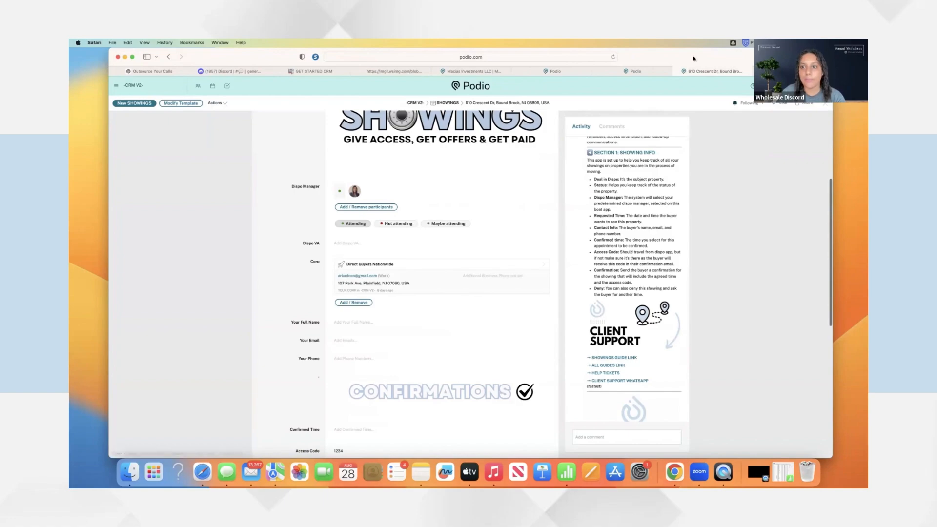
pyautogui.scroll(-10, 441, 244)
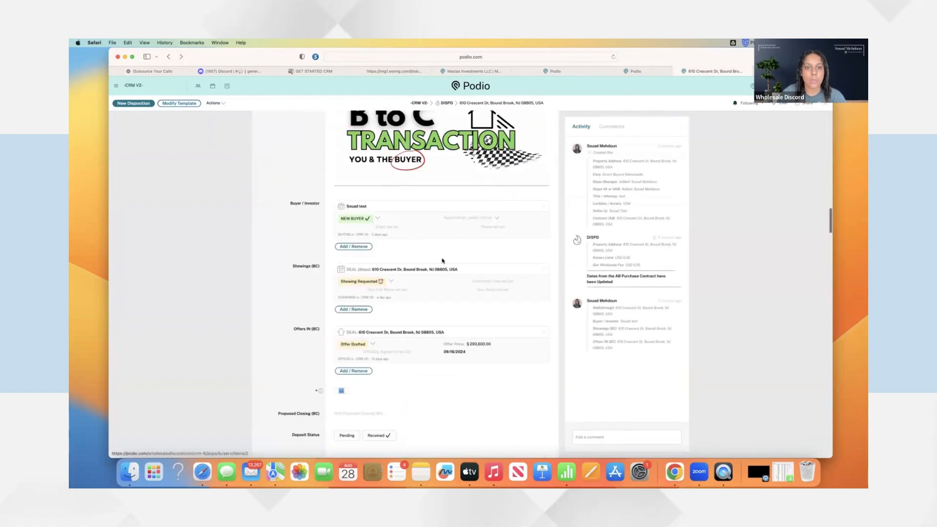
# Set Proposed Closing (BC) to 30 September 2024 and Deposit Status to Pending
pyautogui.scroll(-2, 442, 229)
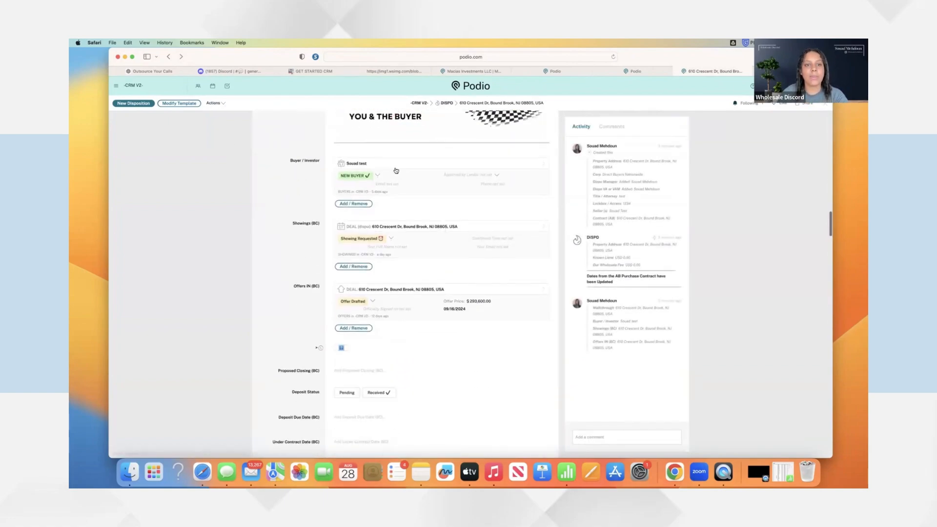
pyautogui.scroll(-2, 423, 228)
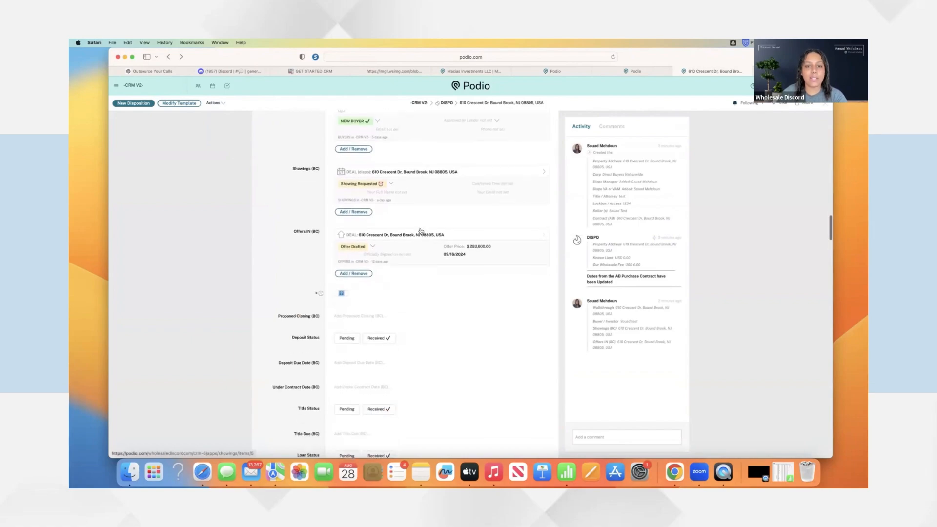
pyautogui.scroll(-3, 422, 231)
pyautogui.click(348, 242)
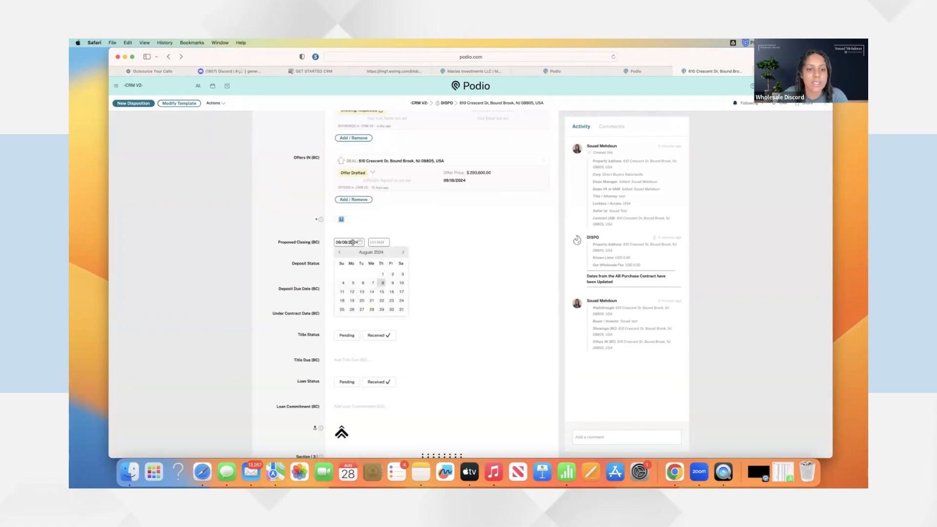
pyautogui.click(401, 253)
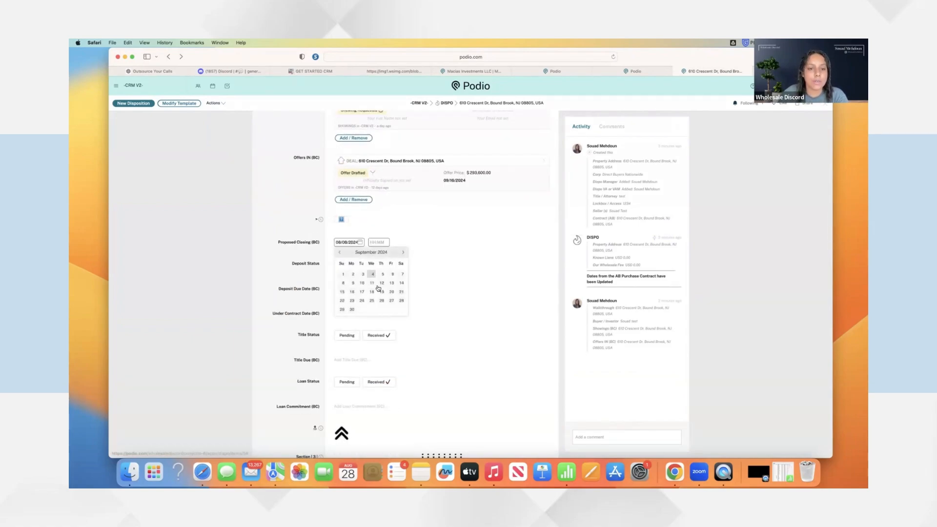
pyautogui.click(352, 309)
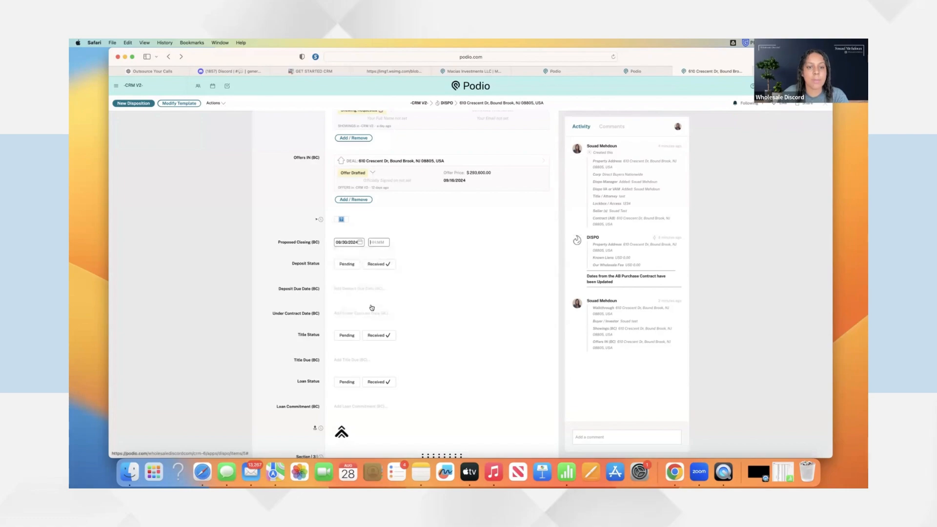
pyautogui.click(347, 265)
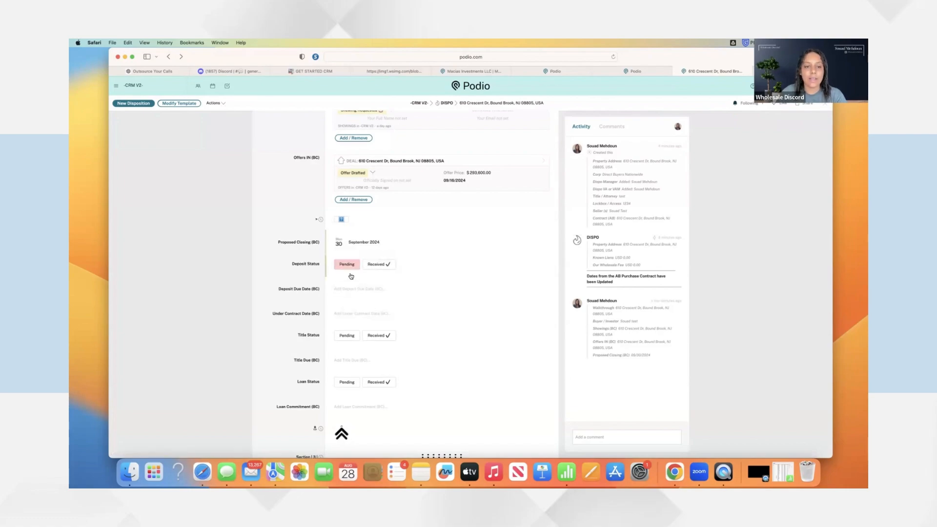
pyautogui.click(354, 288)
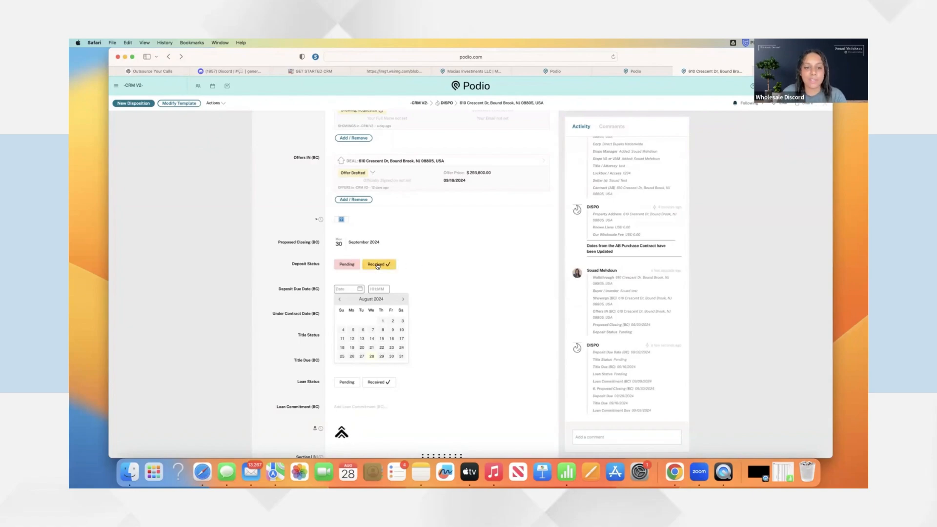
# Set Deposit Due Date to 30 August and Under Contract Date to 28 August 2024
pyautogui.scroll(-1, 380, 273)
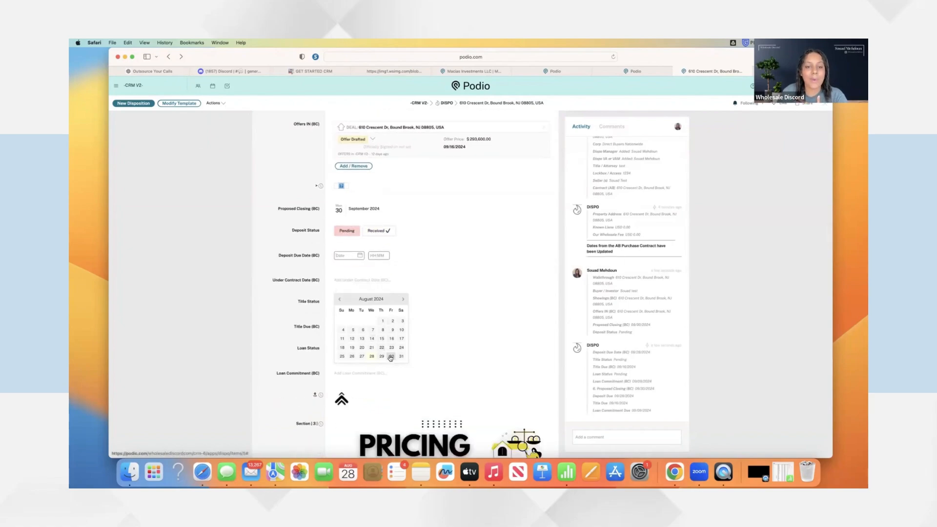
pyautogui.click(390, 358)
pyautogui.click(347, 280)
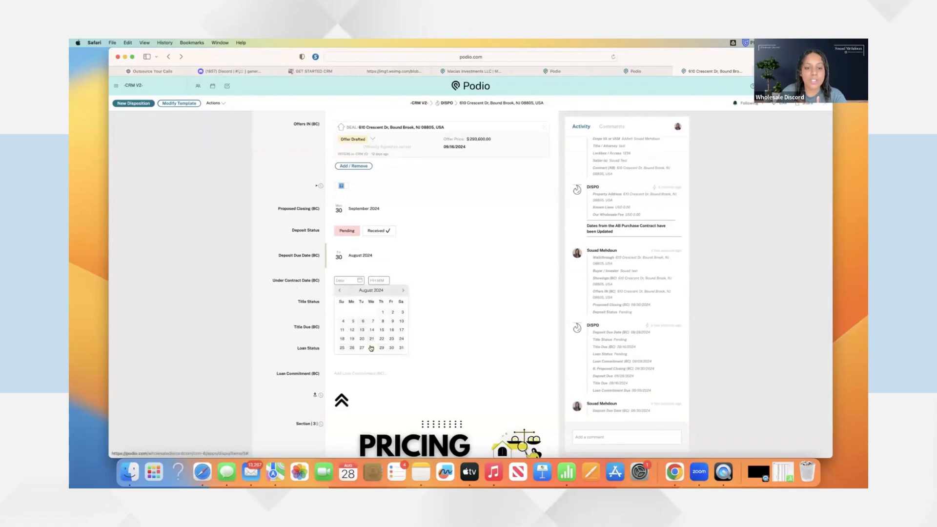
pyautogui.click(371, 349)
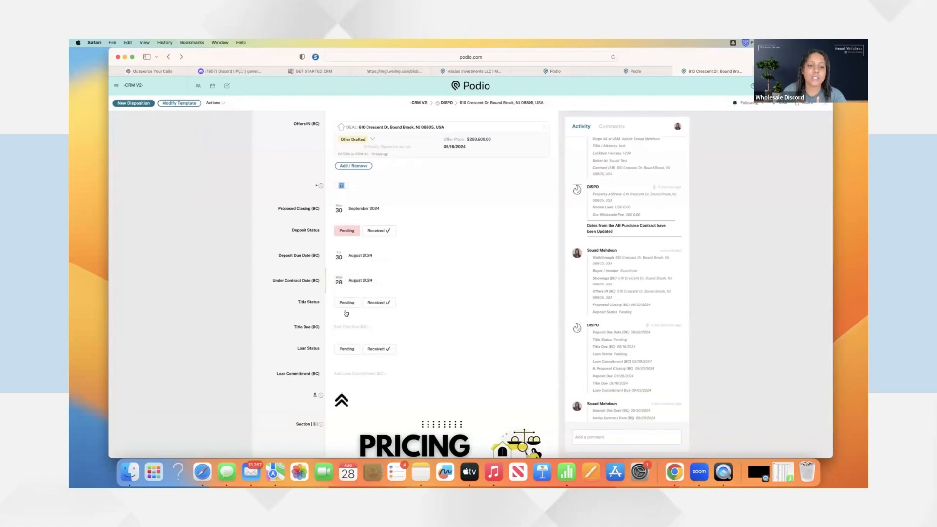
# Set Title Due to 11 September and Loan Commitment to 4 September 2024
pyautogui.click(360, 326)
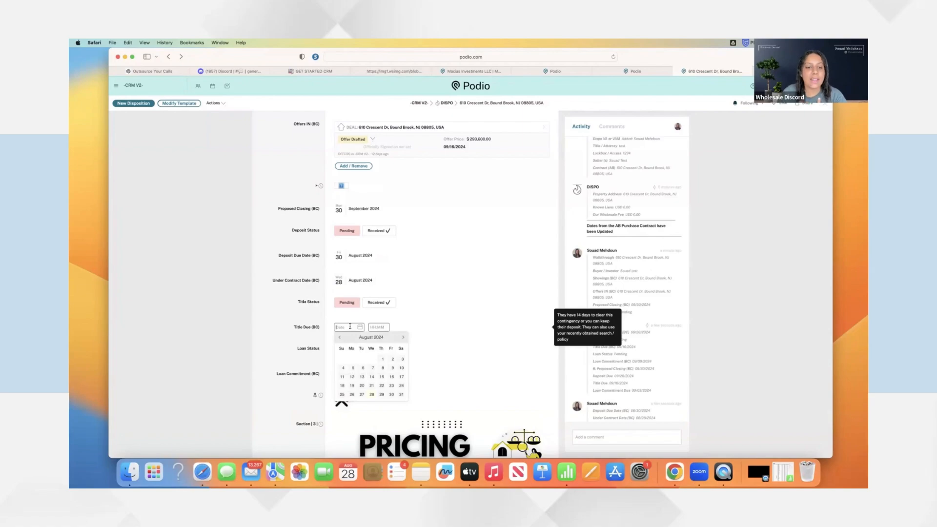
pyautogui.click(403, 340)
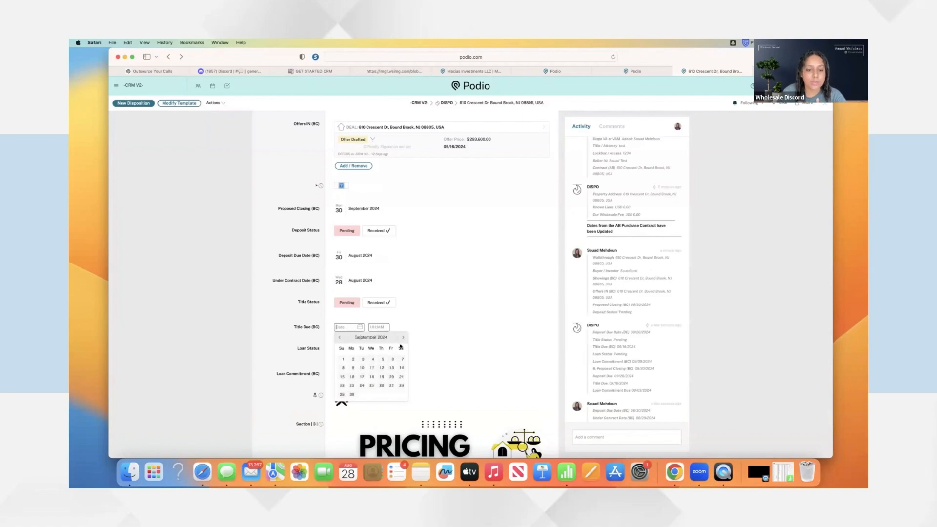
pyautogui.click(371, 367)
pyautogui.click(351, 374)
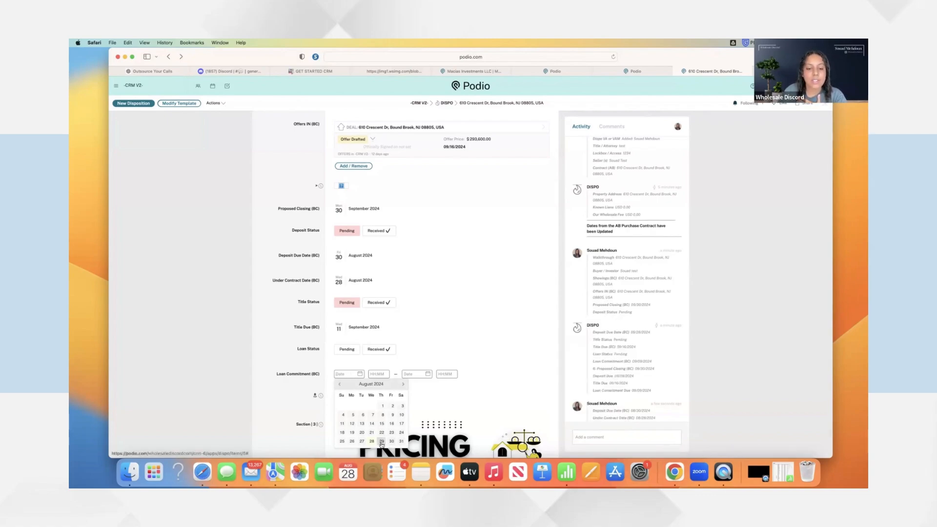
pyautogui.click(403, 384)
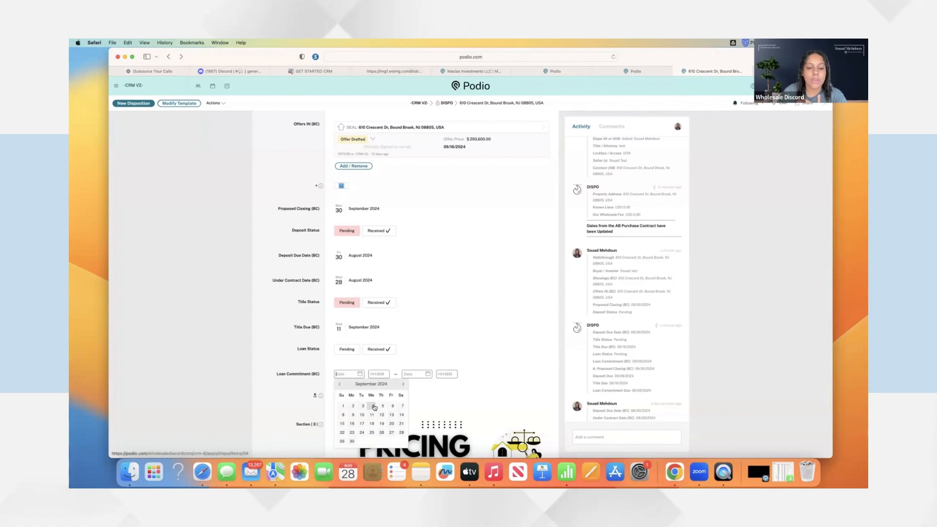
pyautogui.click(372, 406)
pyautogui.click(313, 388)
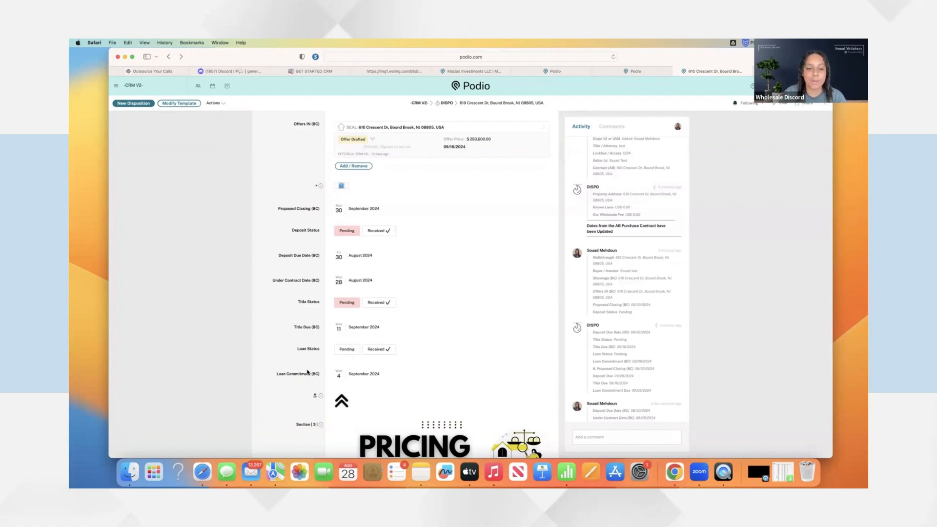
pyautogui.scroll(-15, 307, 372)
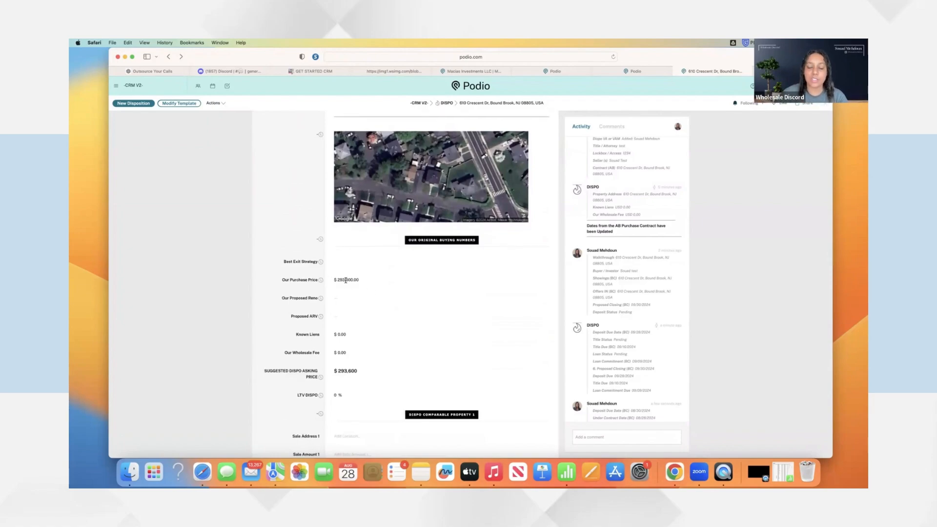
pyautogui.click(347, 352)
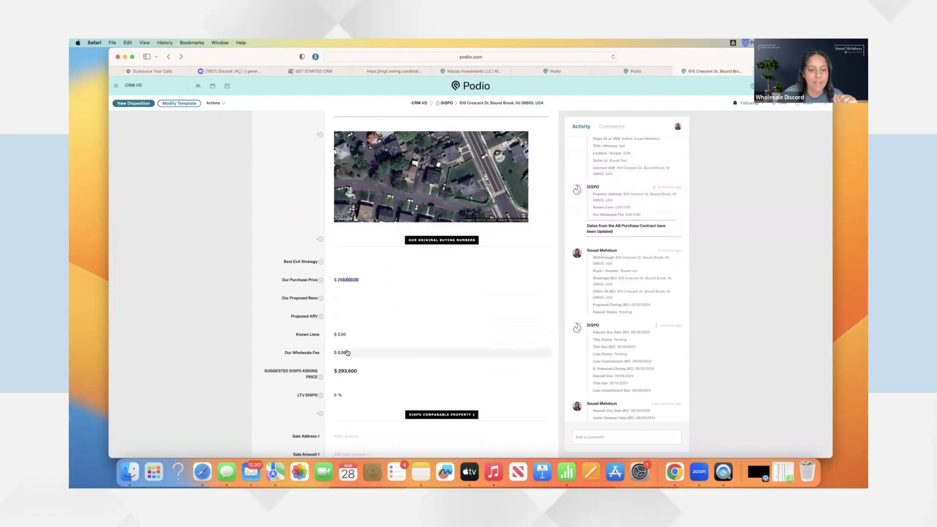
pyautogui.write('10000')
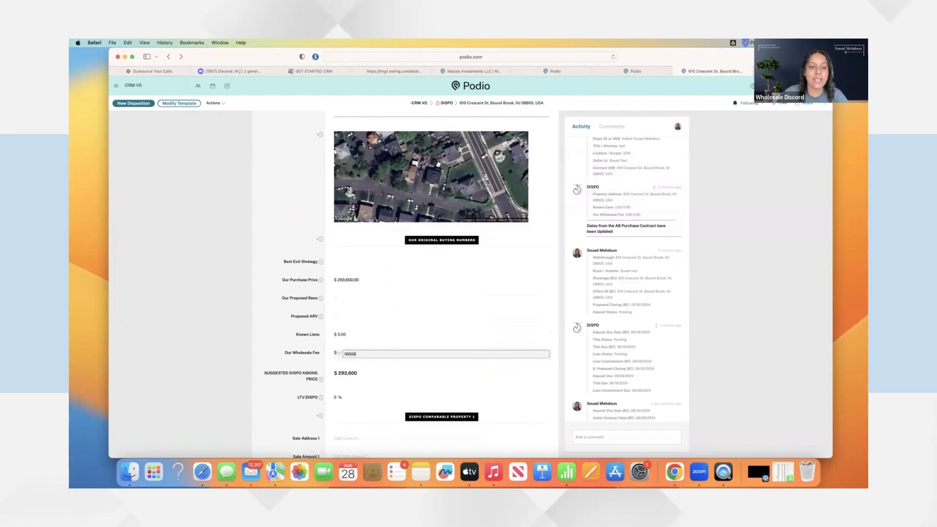
pyautogui.click(303, 344)
pyautogui.scroll(-2, 307, 340)
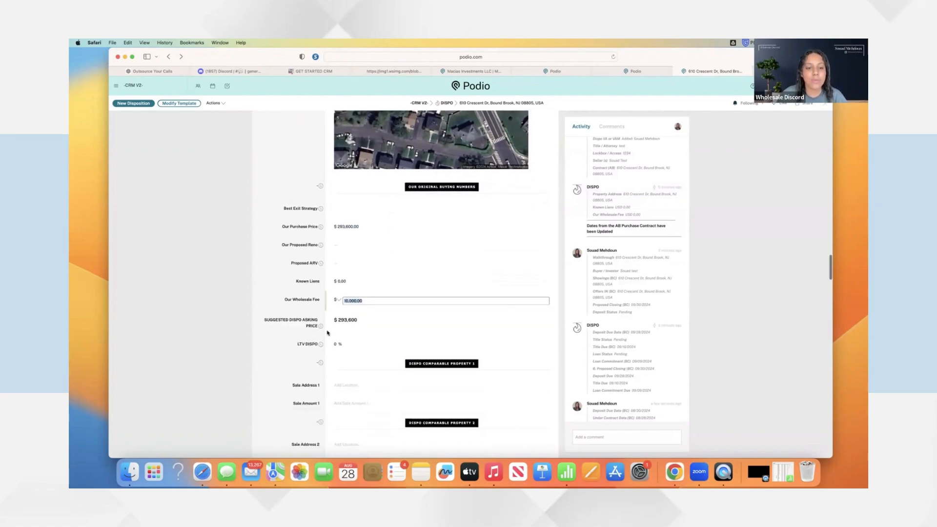
pyautogui.click(342, 306)
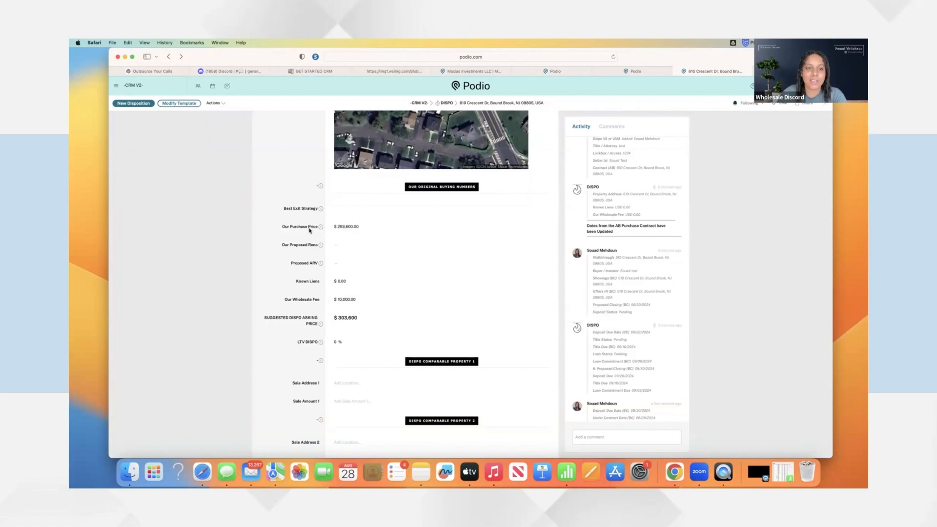
pyautogui.scroll(1, 314, 236)
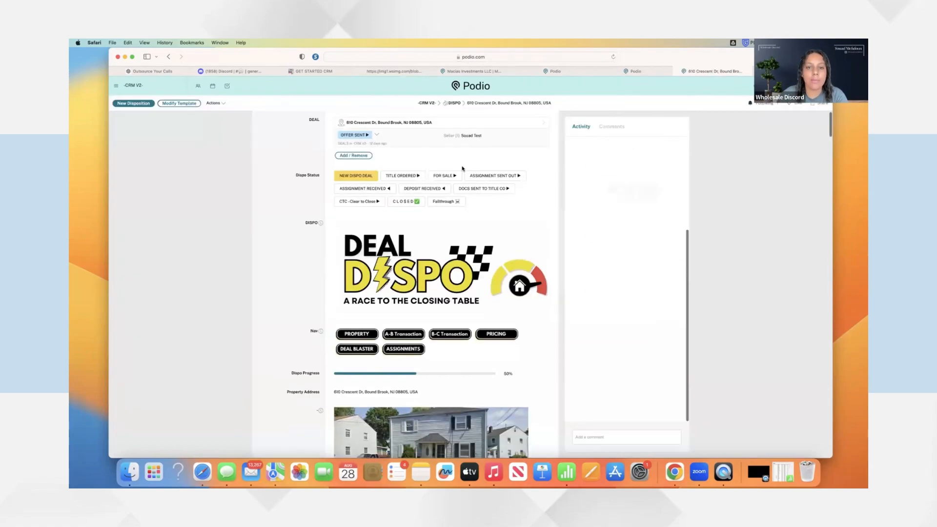
pyautogui.scroll(-20, 448, 215)
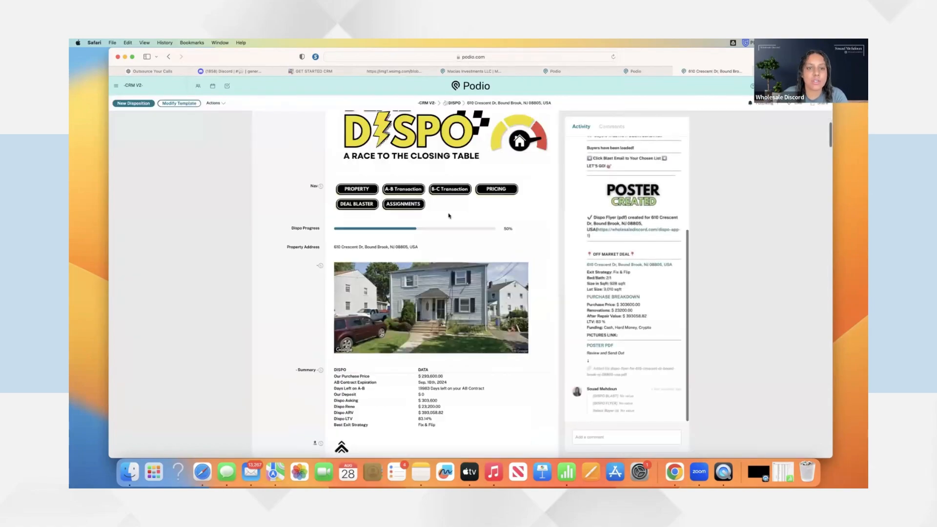
pyautogui.scroll(-15, 448, 215)
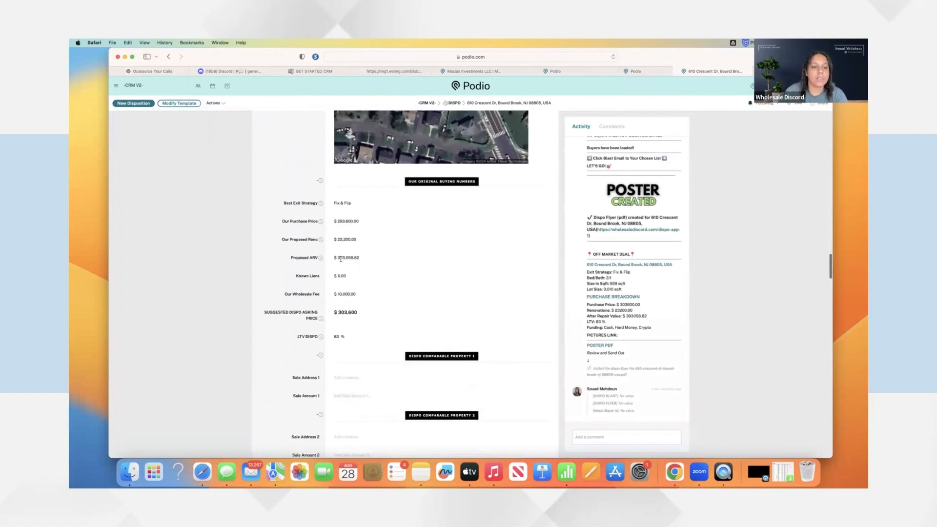
pyautogui.scroll(-2, 342, 277)
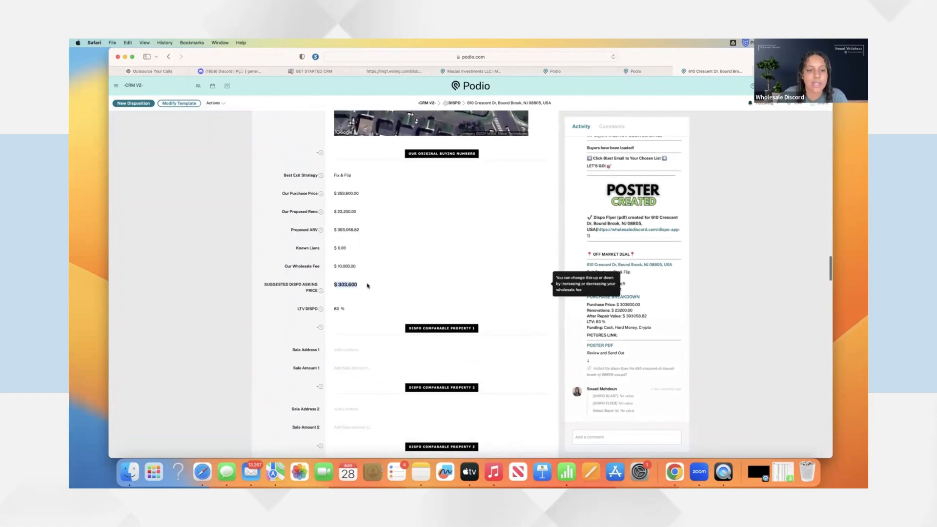
pyautogui.scroll(-8, 384, 240)
pyautogui.scroll(-1, 384, 240)
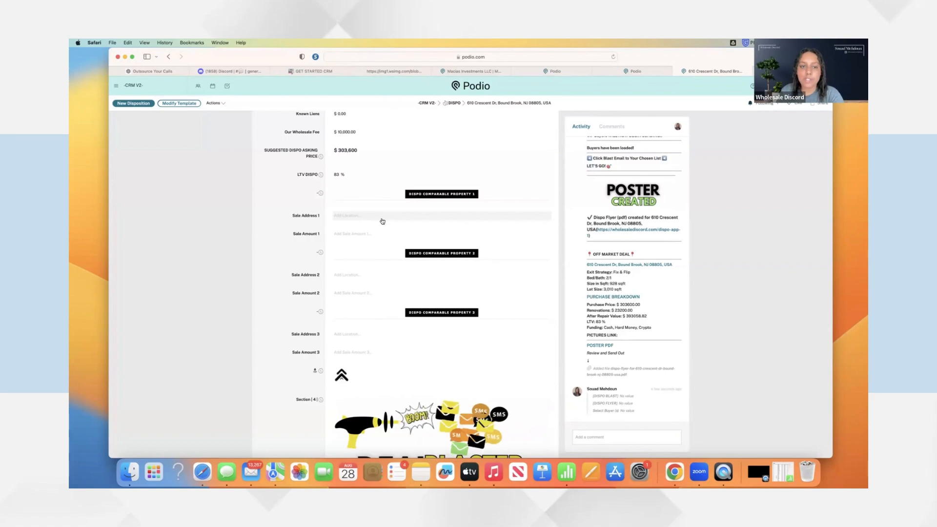
# Enter '123 Main Street bound brook' as Sale Address 1 and 300000 as Sale Amount 1
pyautogui.click(382, 218)
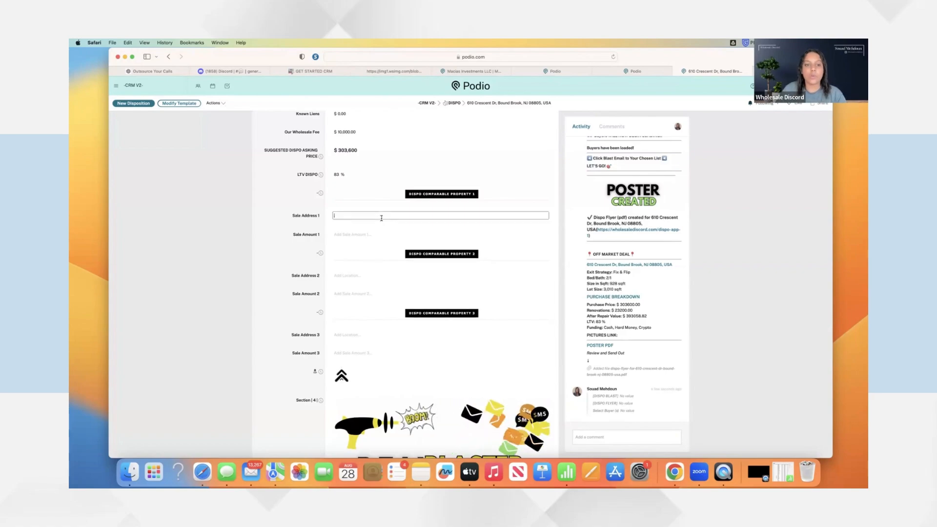
pyautogui.click(265, 219)
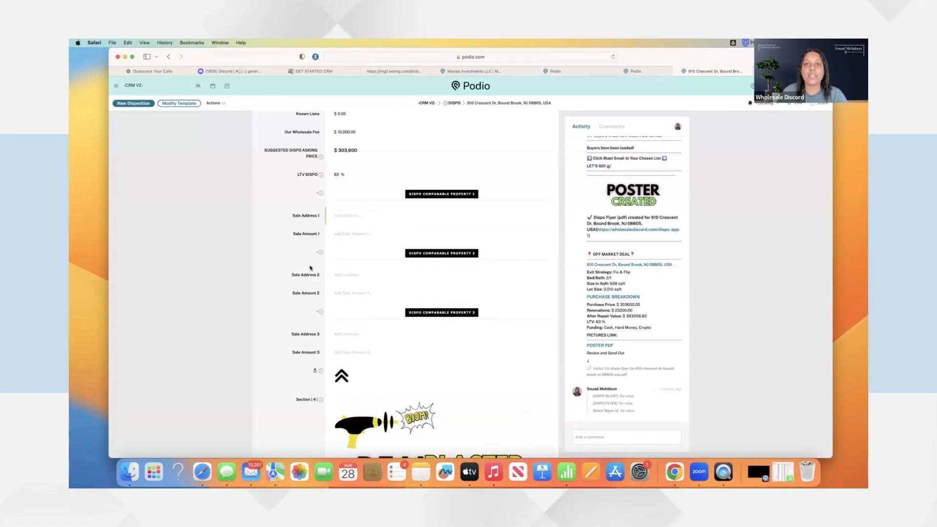
pyautogui.scroll(-3, 268, 276)
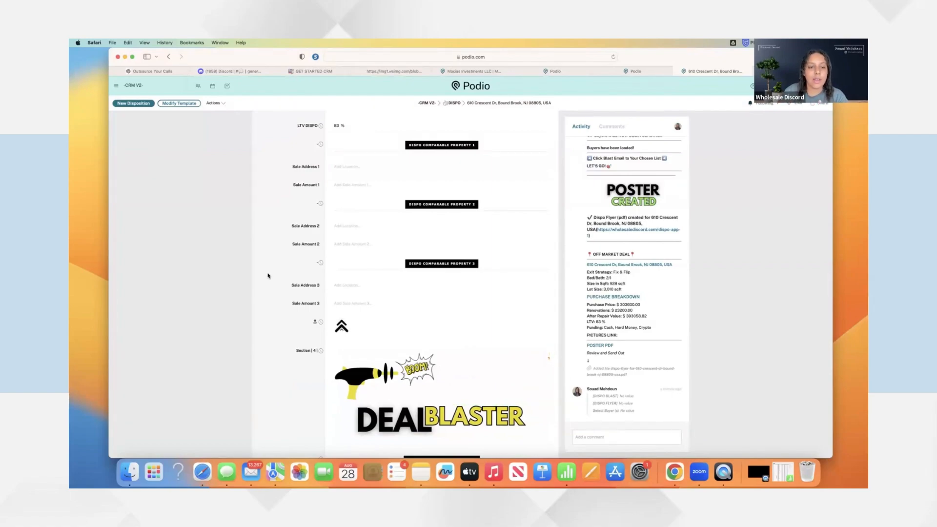
pyautogui.scroll(1, 270, 271)
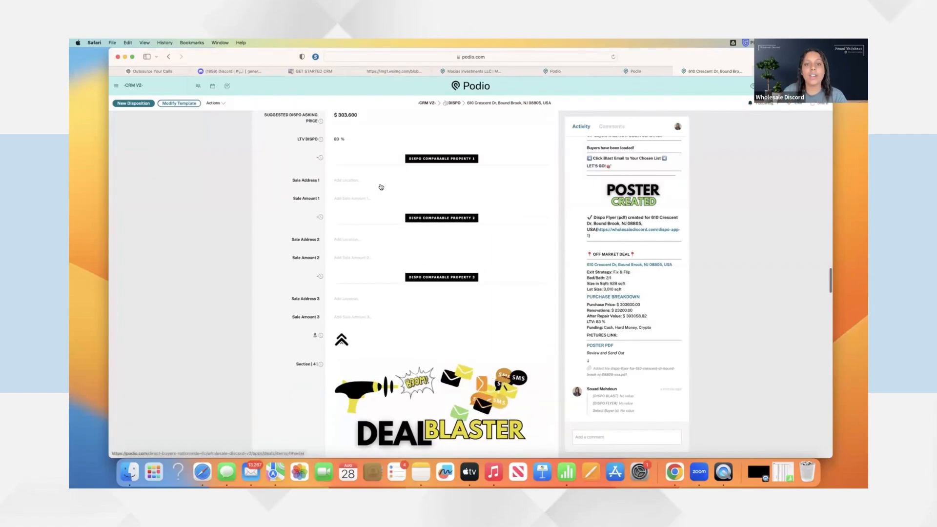
pyautogui.click(365, 184)
pyautogui.write('123 ')
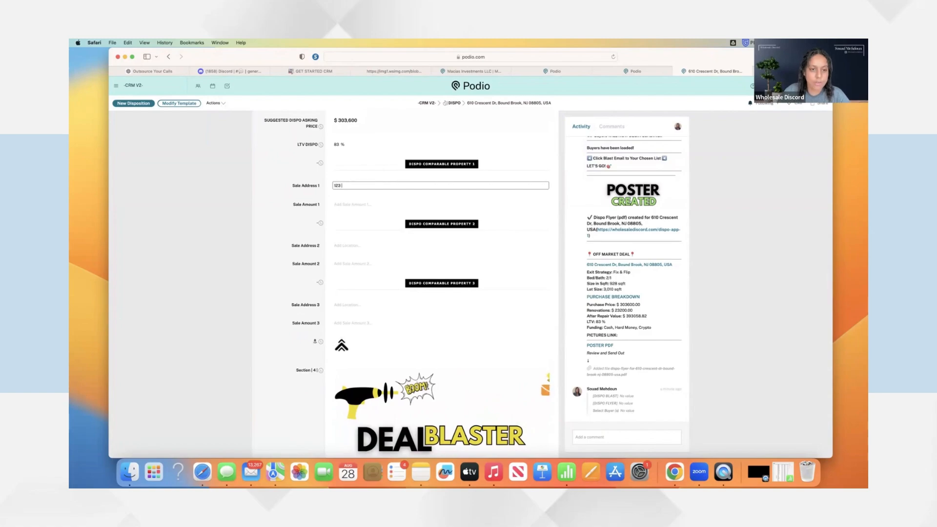
pyautogui.write('Main Street bound bro')
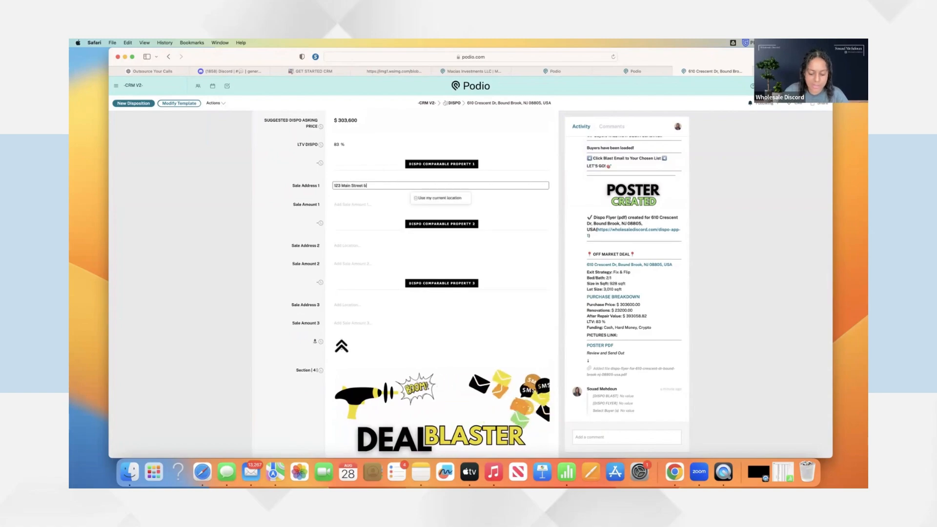
pyautogui.write('ok')
pyautogui.click(348, 205)
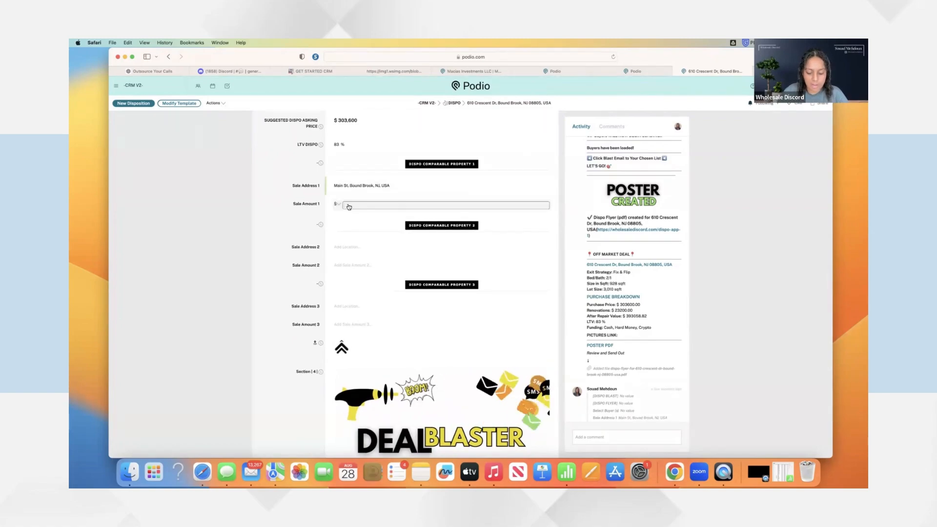
pyautogui.write('300000')
pyautogui.scroll(-6, 355, 223)
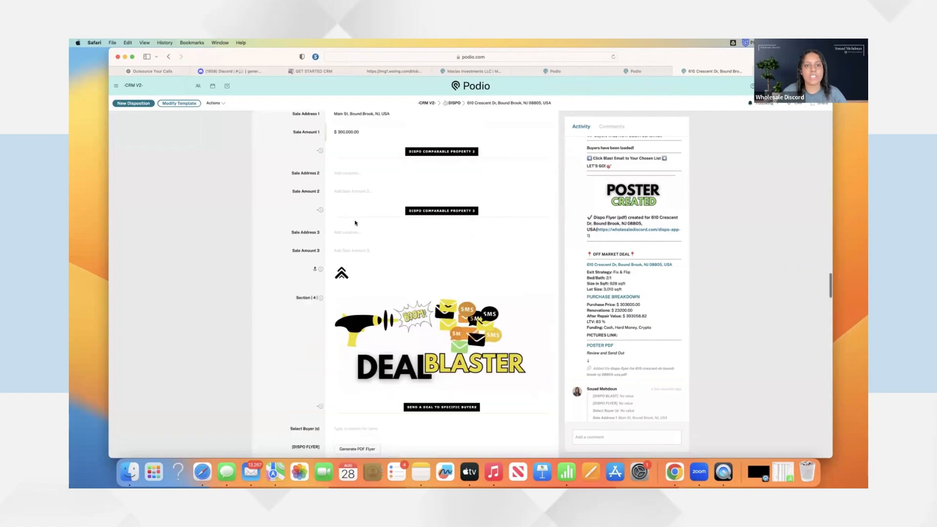
pyautogui.scroll(-3, 356, 223)
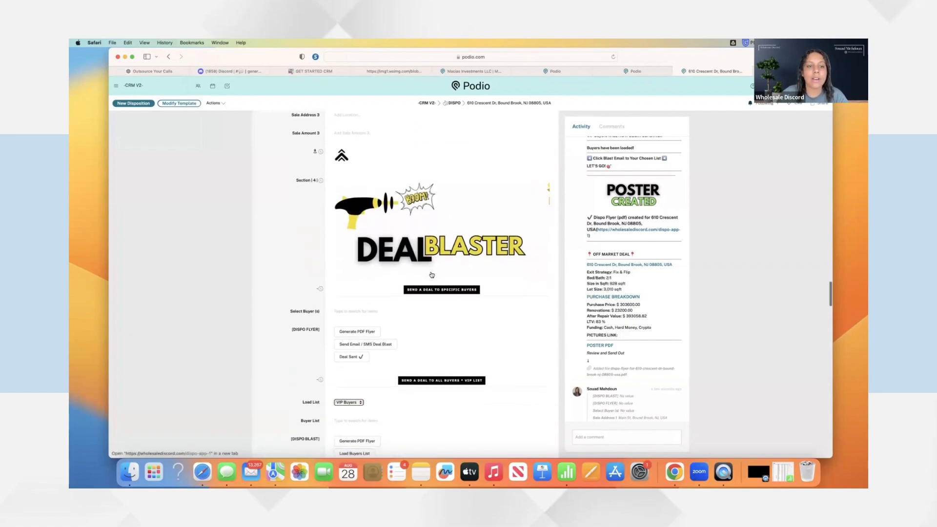
# Add the test buyer to the deal's Select Buyer(s) field
pyautogui.click(359, 278)
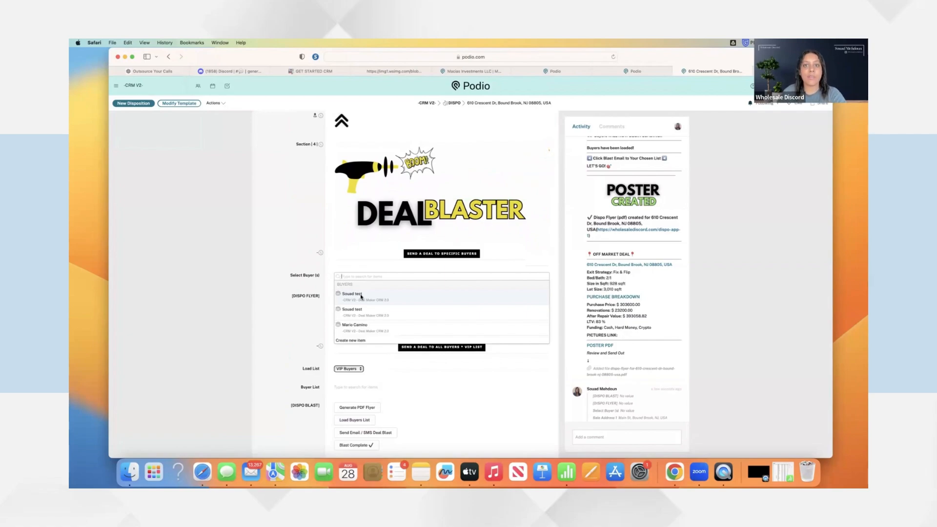
pyautogui.click(363, 296)
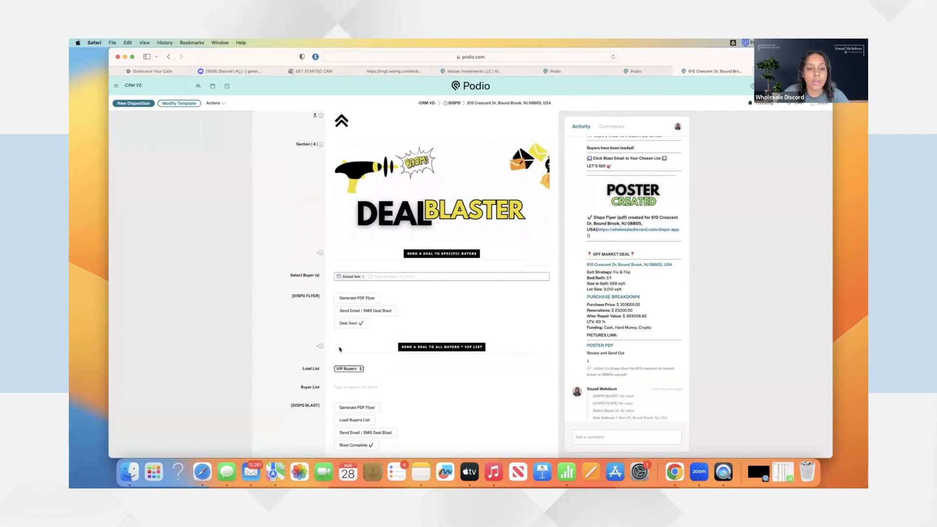
pyautogui.scroll(-1, 361, 341)
pyautogui.scroll(-1, 360, 377)
# Look over the buyer load list options, then generate the Dispo PDF flyer
pyautogui.click(350, 338)
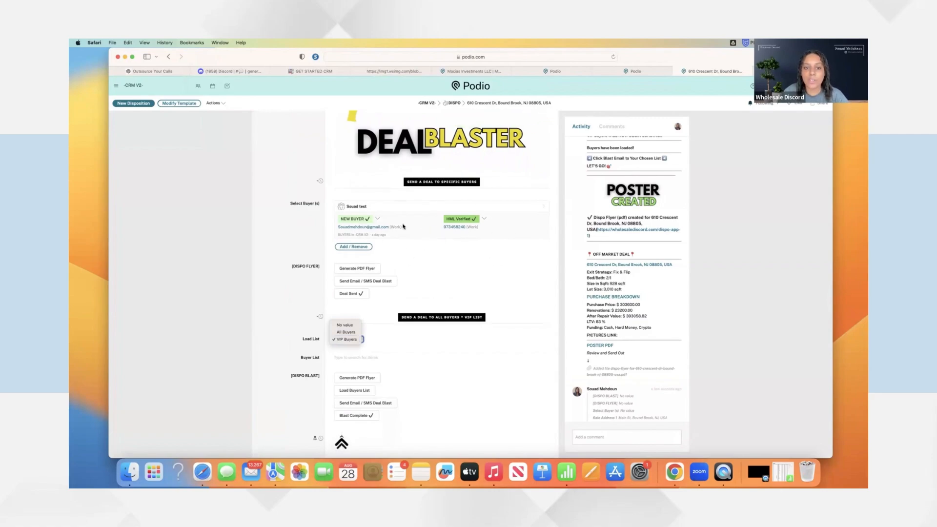
pyautogui.click(359, 268)
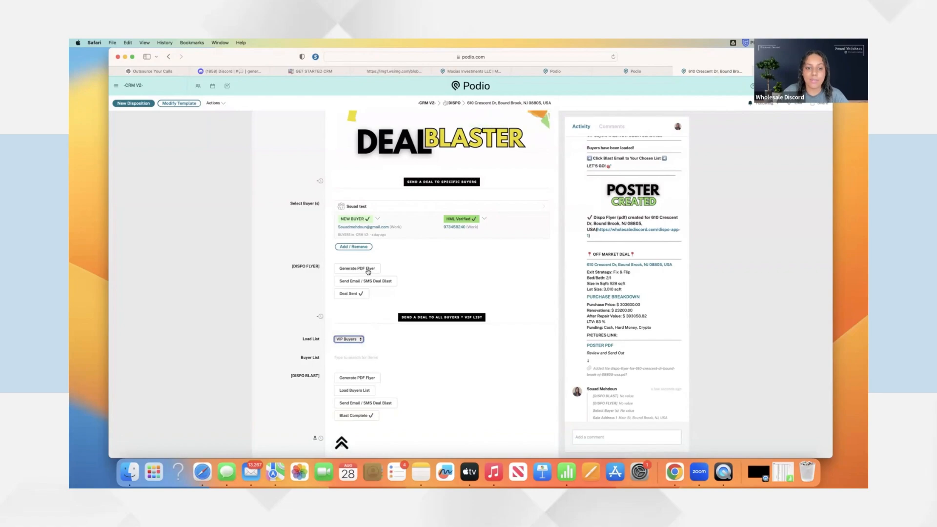
pyautogui.click(359, 267)
pyautogui.scroll(-2, 488, 341)
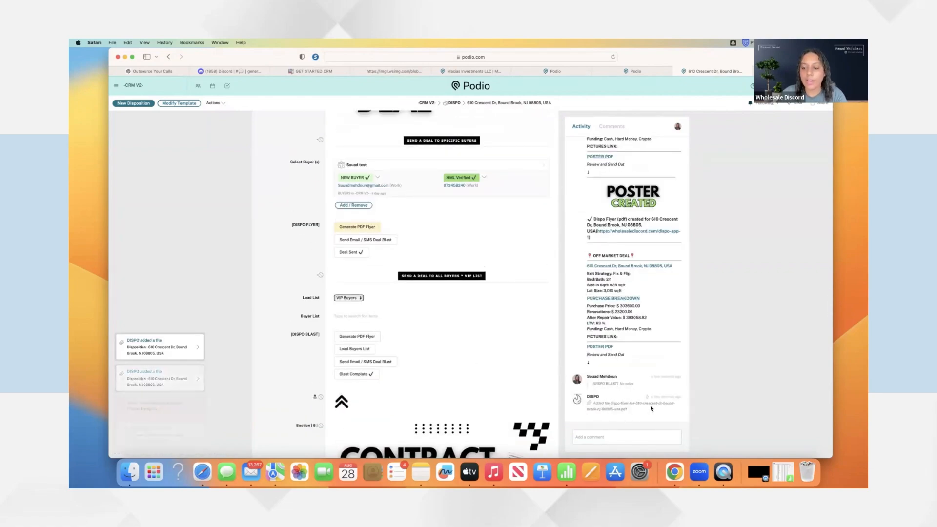
# Open the new flyer PDF and highlight its $303,600 dispo asking price
pyautogui.click(615, 411)
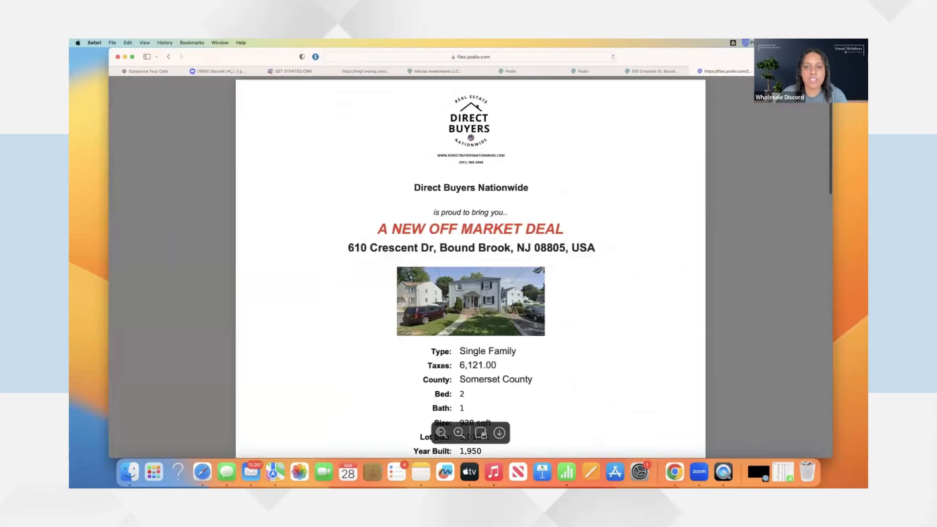
pyautogui.click(441, 433)
pyautogui.scroll(-1, 467, 324)
pyautogui.scroll(-1, 466, 324)
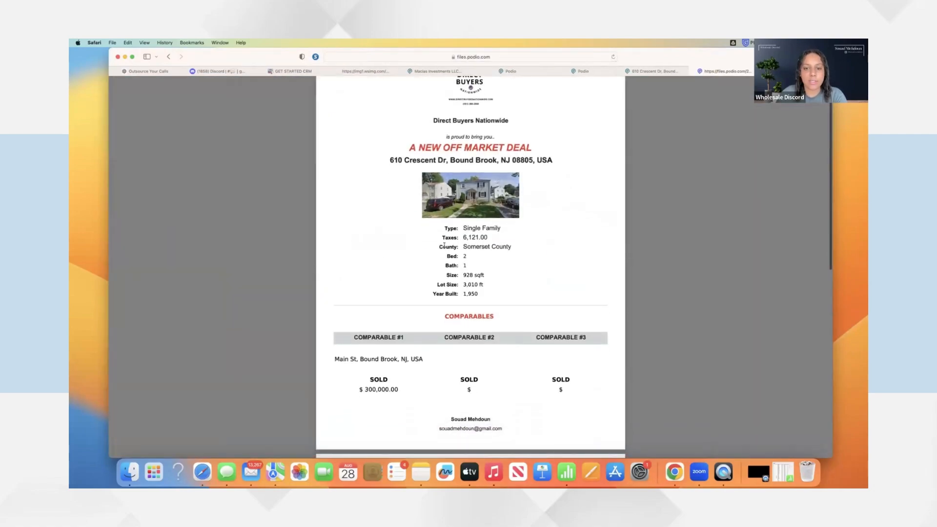
pyautogui.scroll(-3, 490, 292)
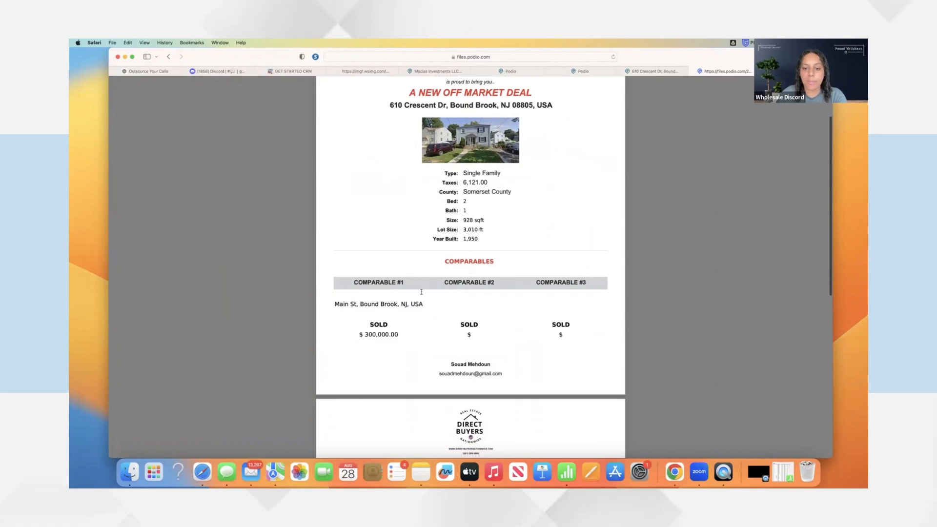
pyautogui.scroll(-2, 501, 293)
pyautogui.scroll(-4, 492, 283)
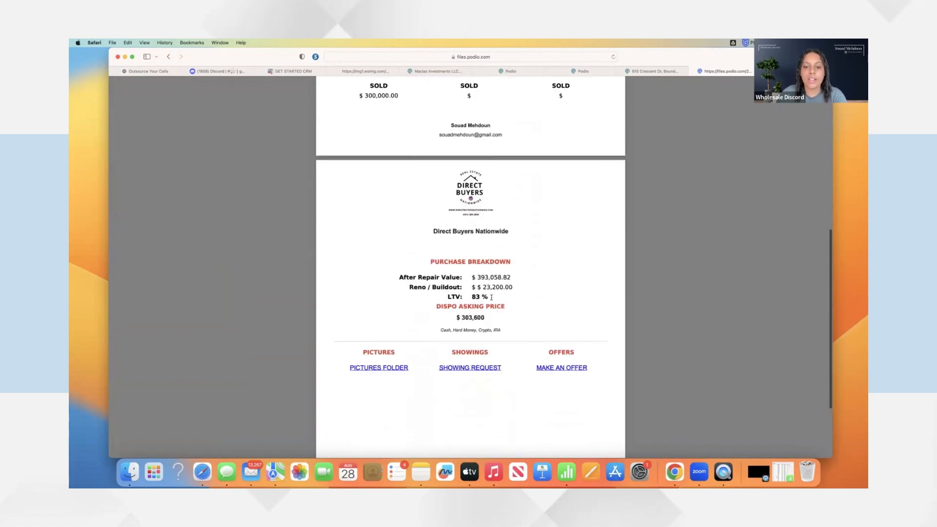
pyautogui.moveTo(429, 313); pyautogui.dragTo(516, 321)
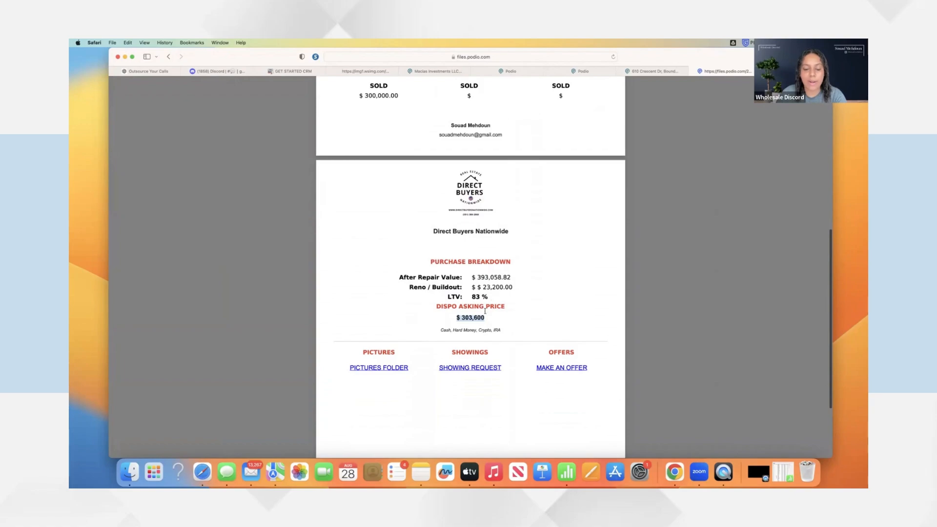
pyautogui.scroll(-2, 484, 311)
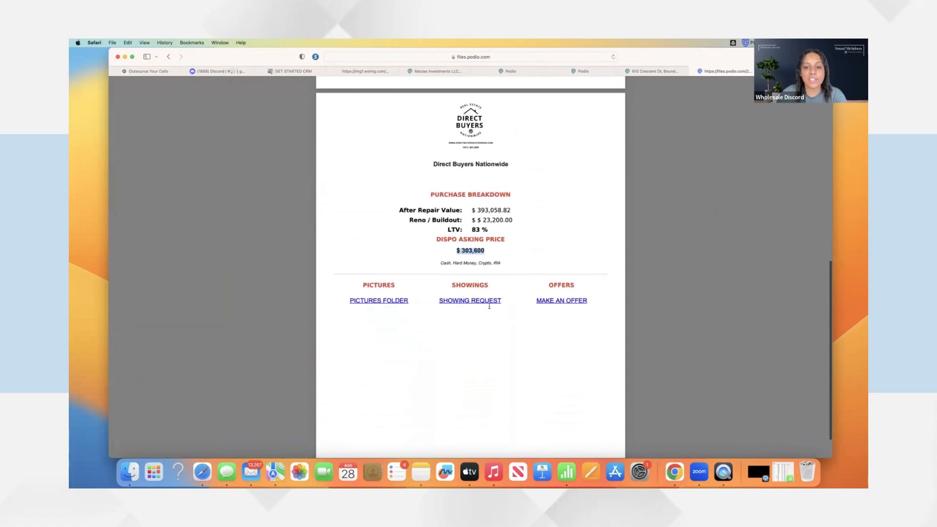
pyautogui.scroll(-1, 477, 302)
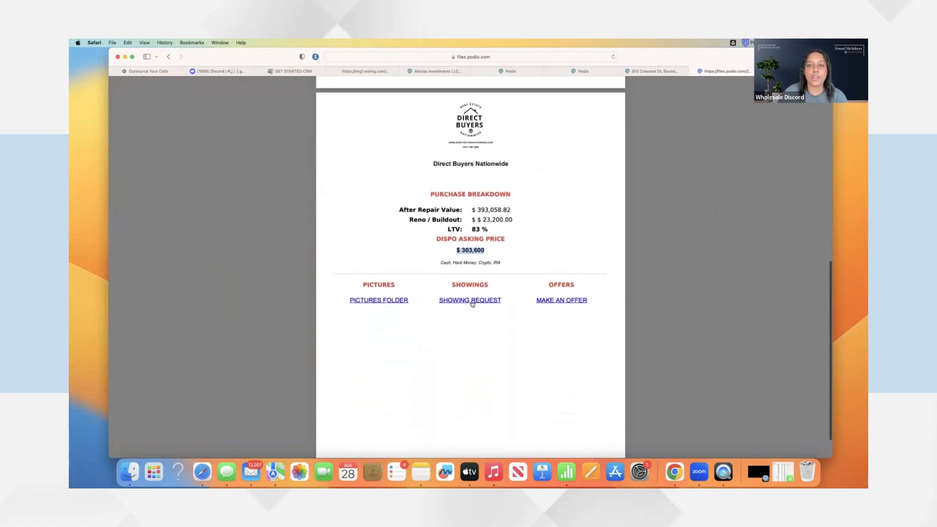
pyautogui.scroll(1, 471, 304)
pyautogui.scroll(10, 574, 303)
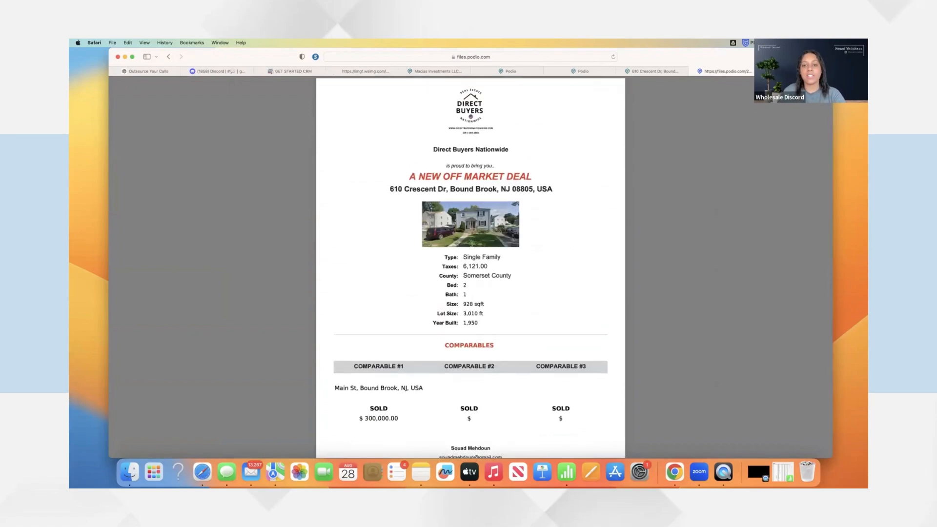
pyautogui.scroll(-10, 472, 243)
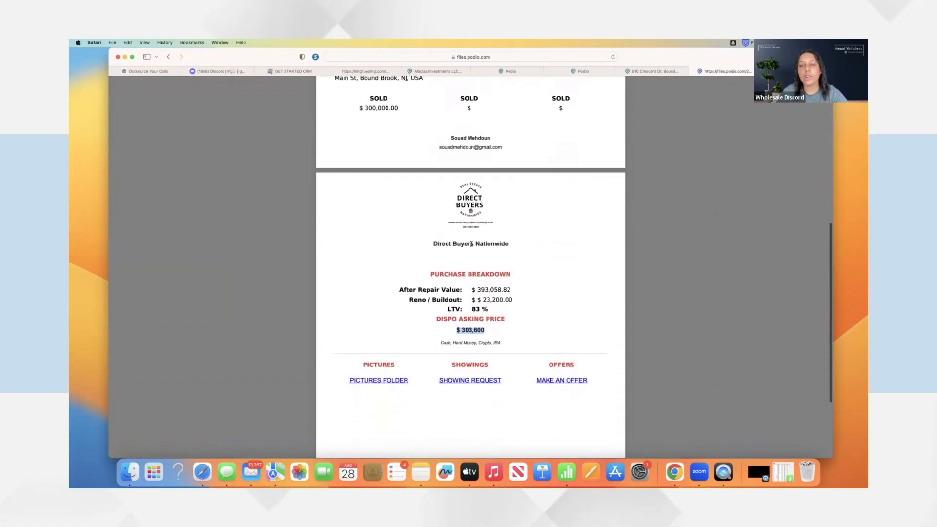
pyautogui.scroll(-1, 471, 244)
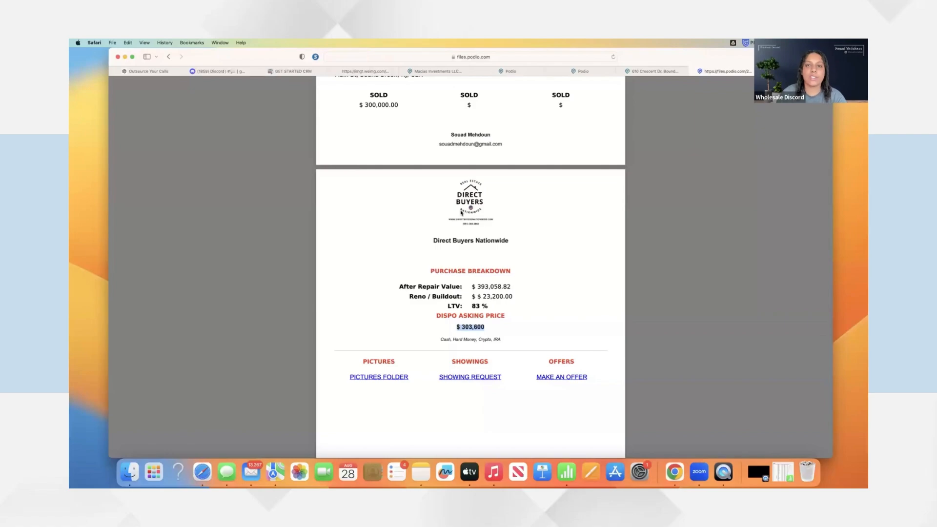
pyautogui.scroll(10, 470, 208)
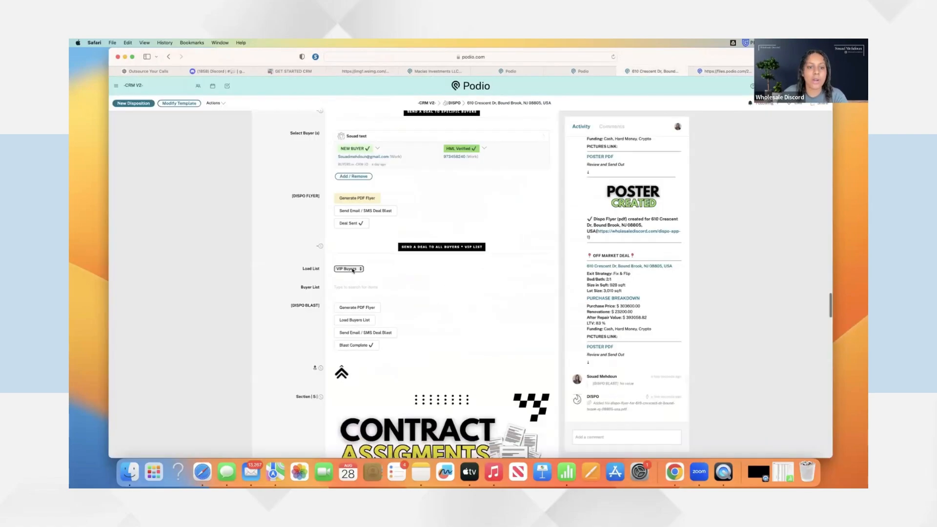
pyautogui.click(353, 270)
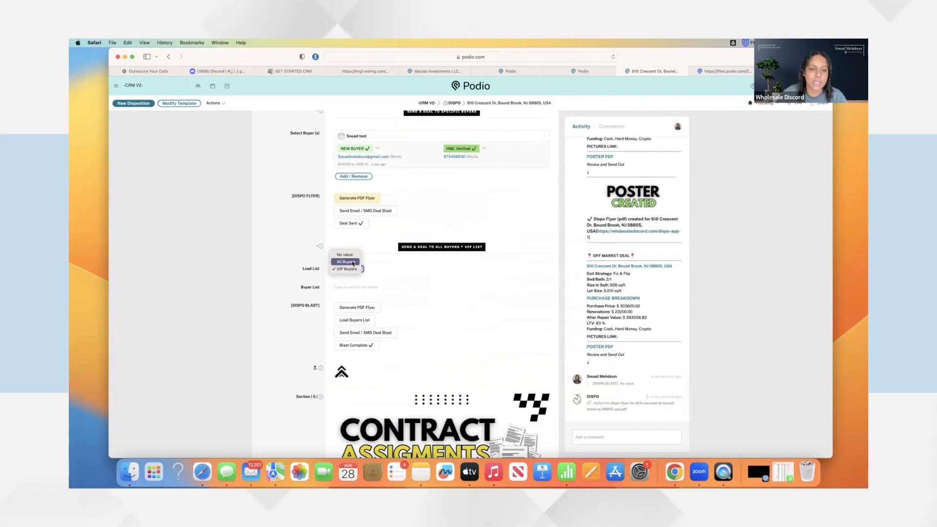
pyautogui.click(352, 263)
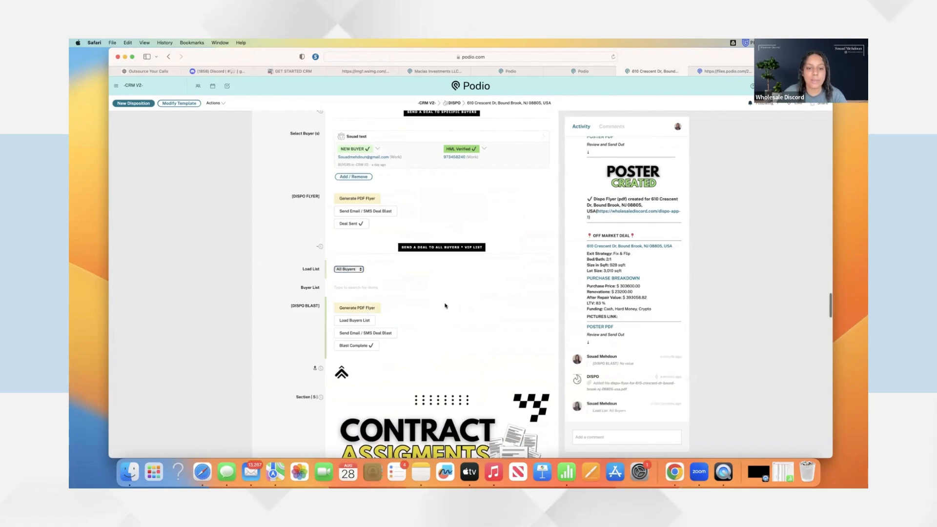
pyautogui.click(354, 320)
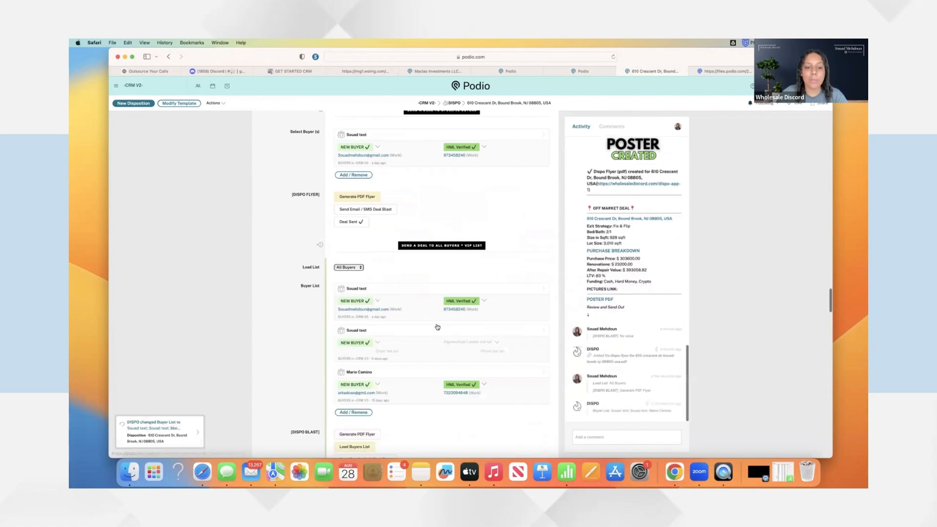
pyautogui.scroll(-3, 437, 327)
pyautogui.scroll(-1, 437, 327)
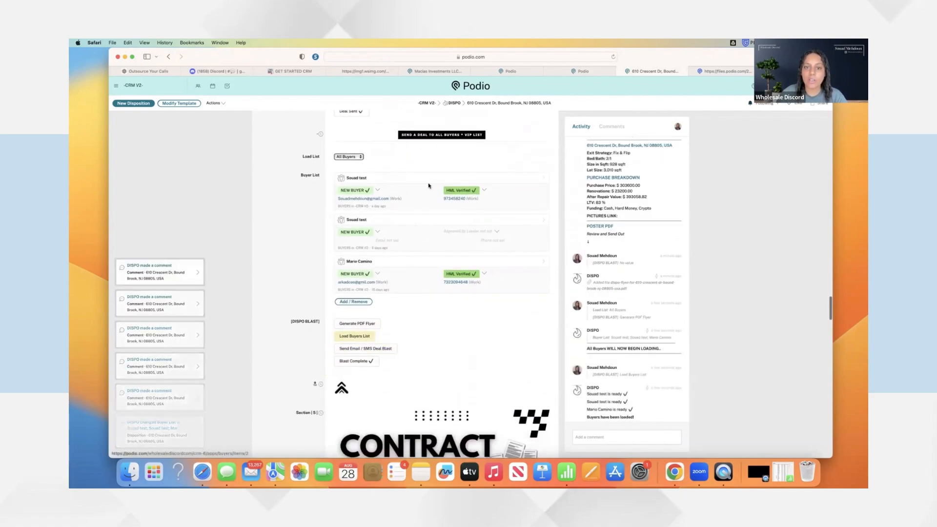
pyautogui.scroll(-2, 372, 334)
# Send the email and SMS deal blast to the loaded buyers, then view the flyer PDF
pyautogui.click(385, 315)
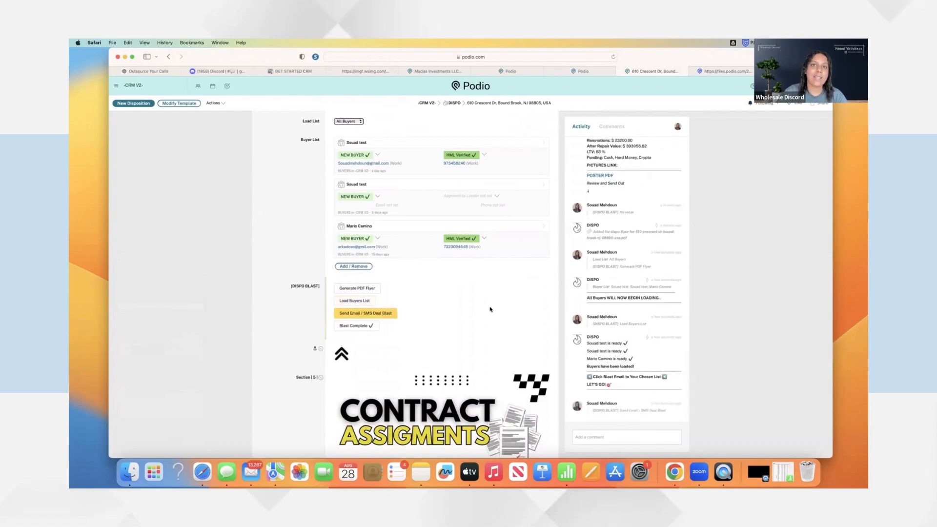
pyautogui.scroll(-3, 490, 309)
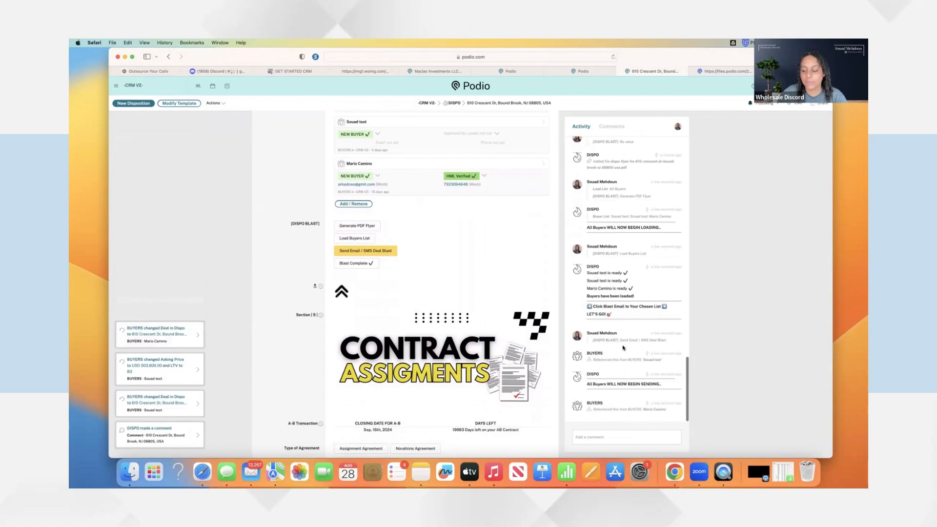
pyautogui.click(719, 71)
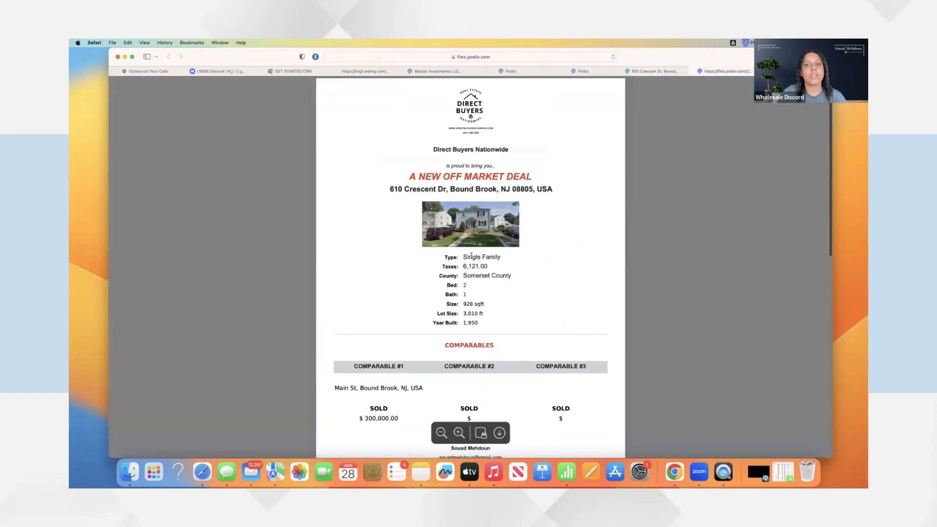
pyautogui.scroll(-2, 476, 245)
pyautogui.hotkey('ctrl', 'shift', 'Tab')
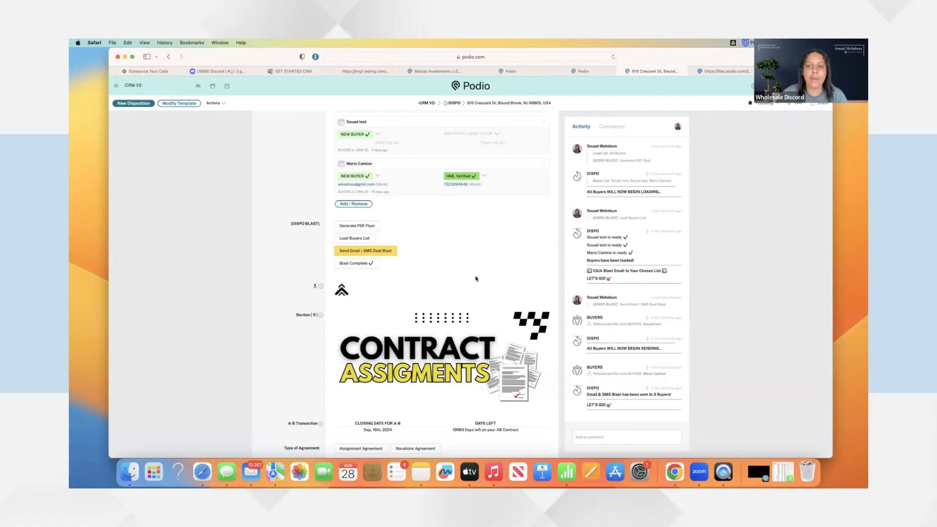
pyautogui.hotkey('ctrl', 'Tab')
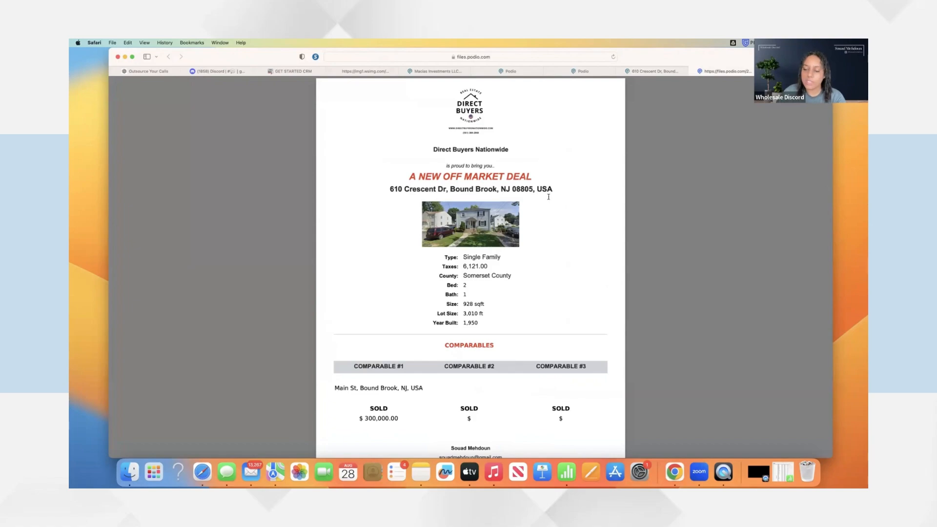
pyautogui.scroll(-1, 629, 155)
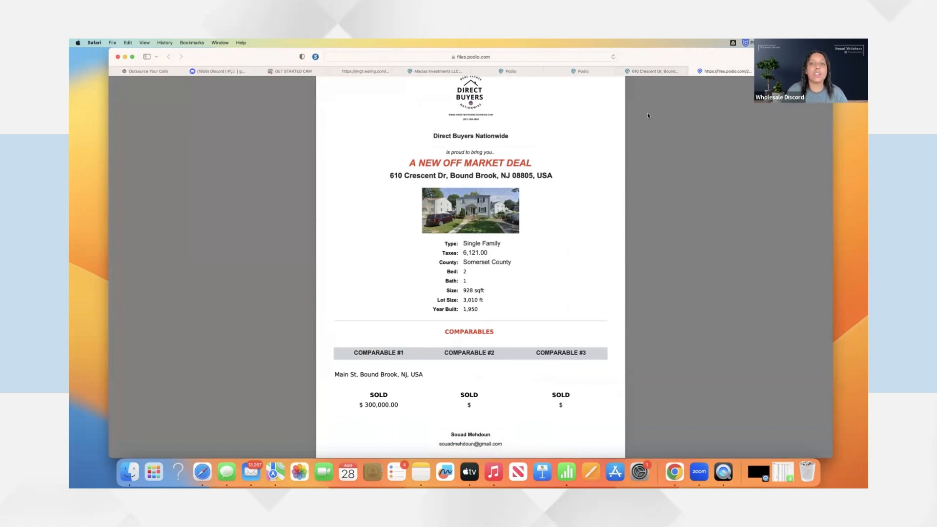
pyautogui.scroll(1, 514, 218)
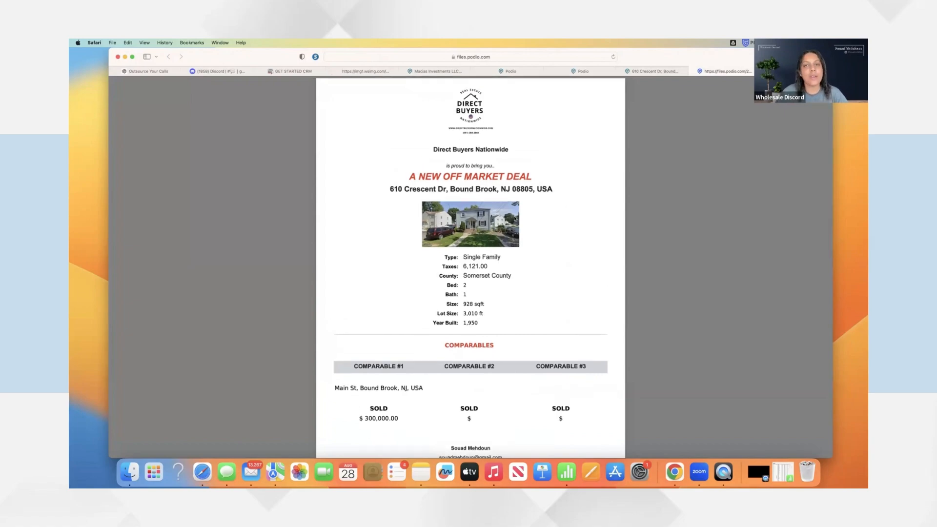
pyautogui.scroll(-1, 515, 215)
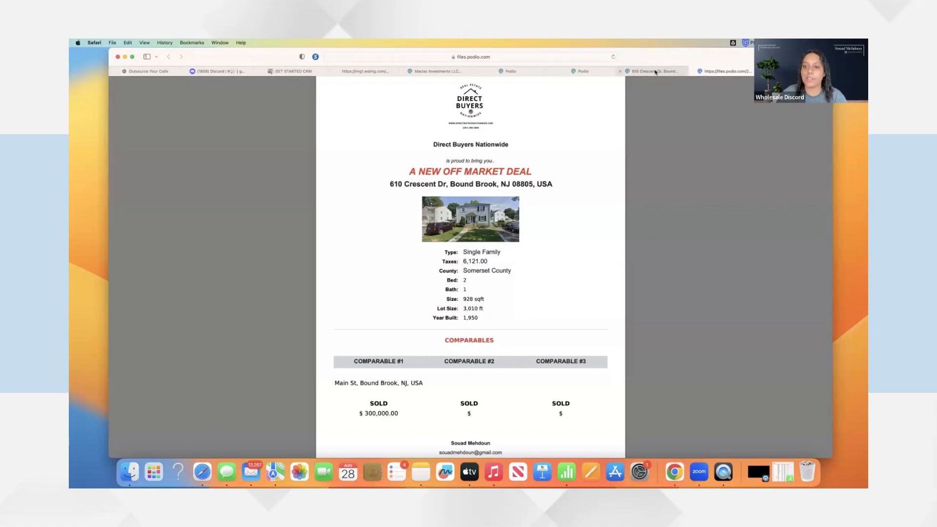
pyautogui.click(652, 72)
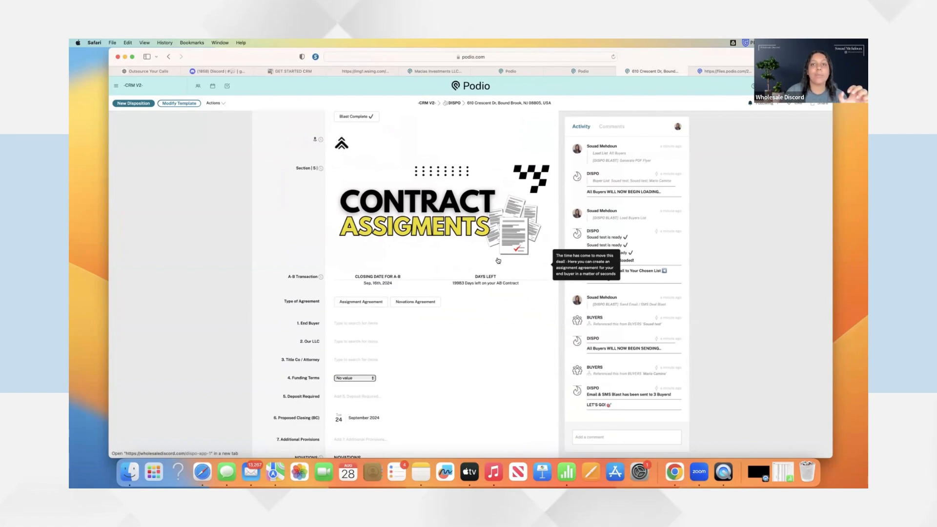
# Make the contract an Assignment Agreement with the first test buyer as End Buyer
pyautogui.scroll(-1, 497, 239)
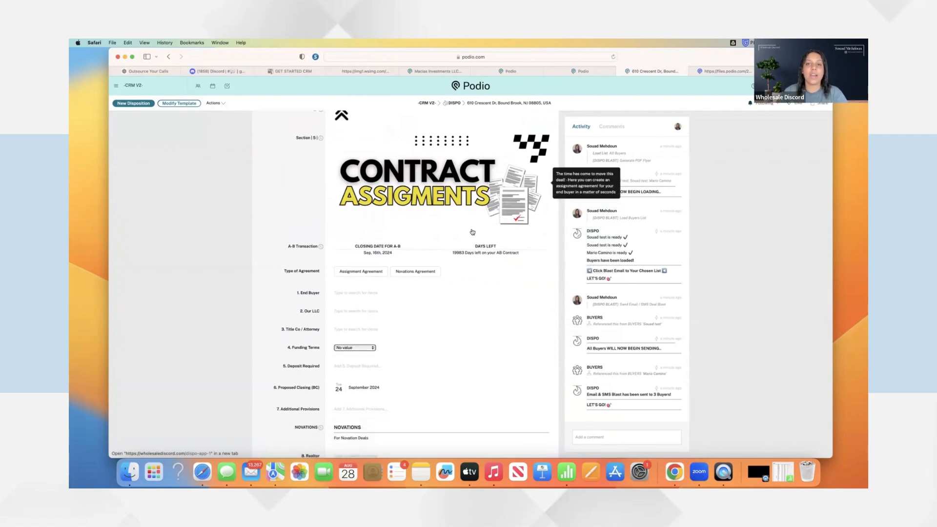
pyautogui.scroll(-2, 409, 252)
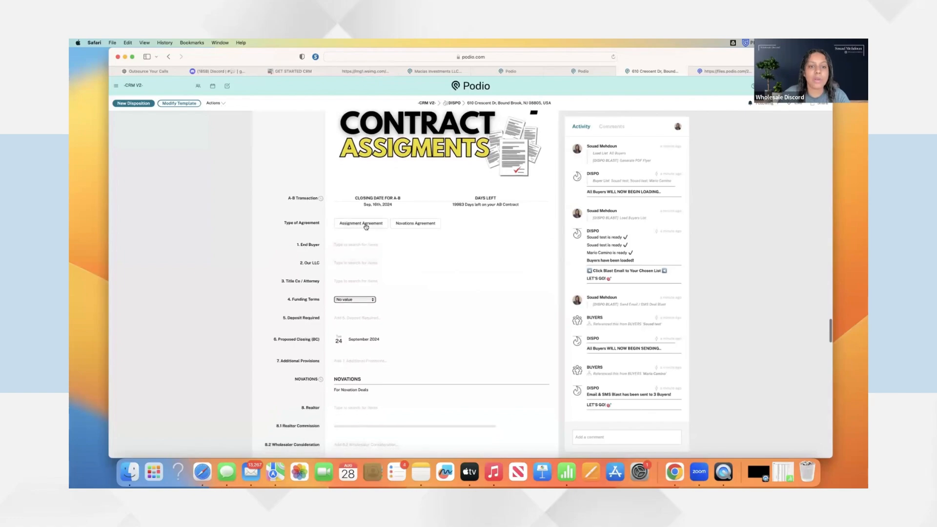
pyautogui.click(363, 222)
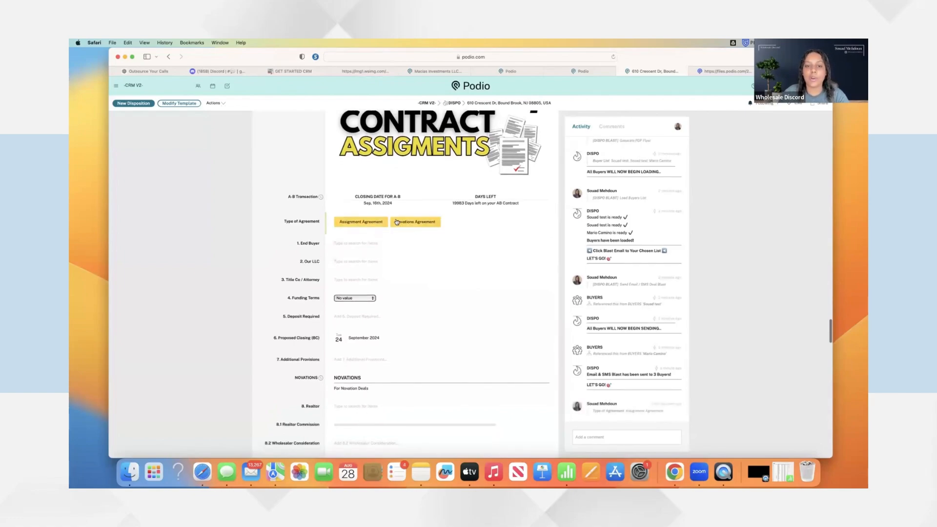
pyautogui.click(393, 243)
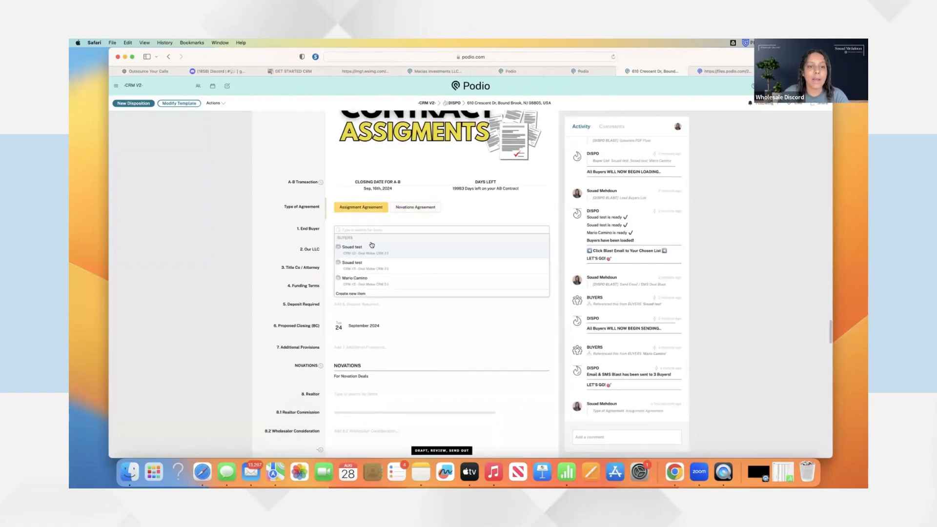
pyautogui.click(363, 248)
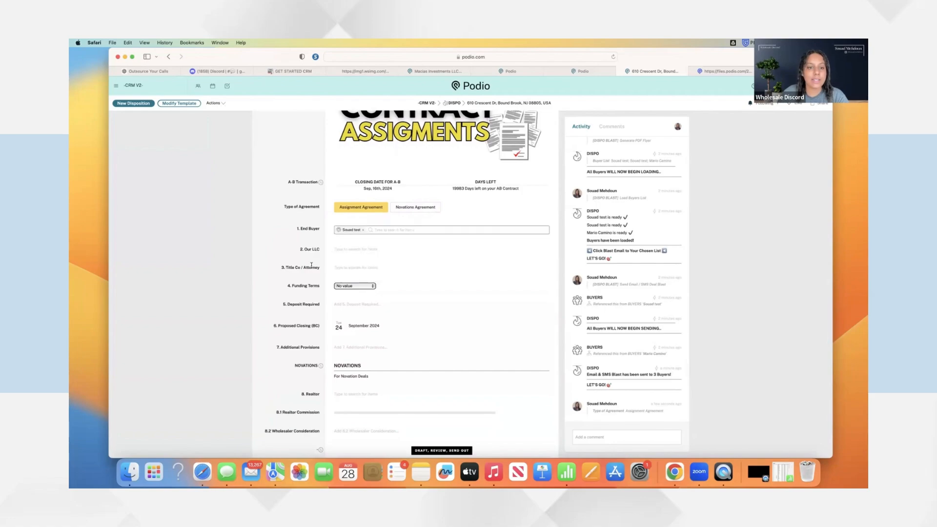
# Set Direct Buyers Nationwide as Our LLC and 'test' as the Title Co / Attorney
pyautogui.click(305, 309)
pyautogui.scroll(-3, 331, 298)
pyautogui.click(363, 268)
pyautogui.click(364, 285)
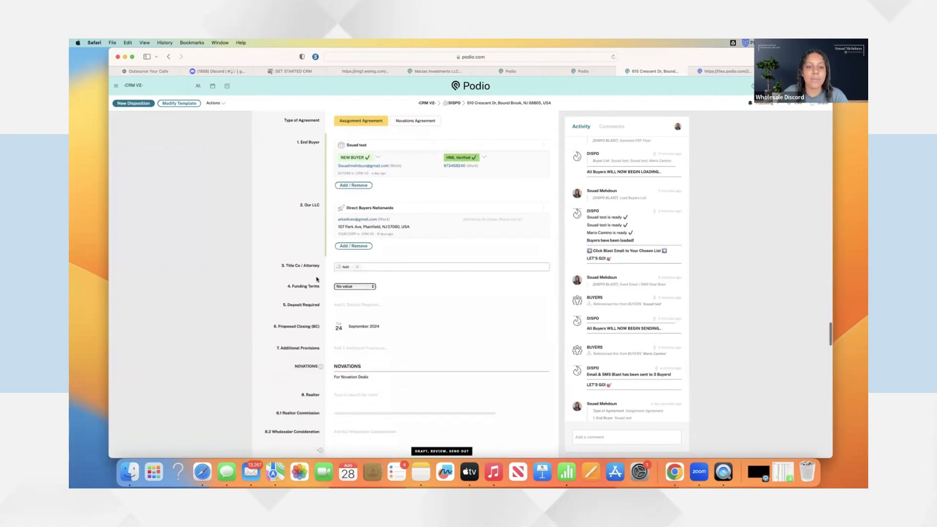
pyautogui.click(317, 277)
pyautogui.scroll(-1, 385, 250)
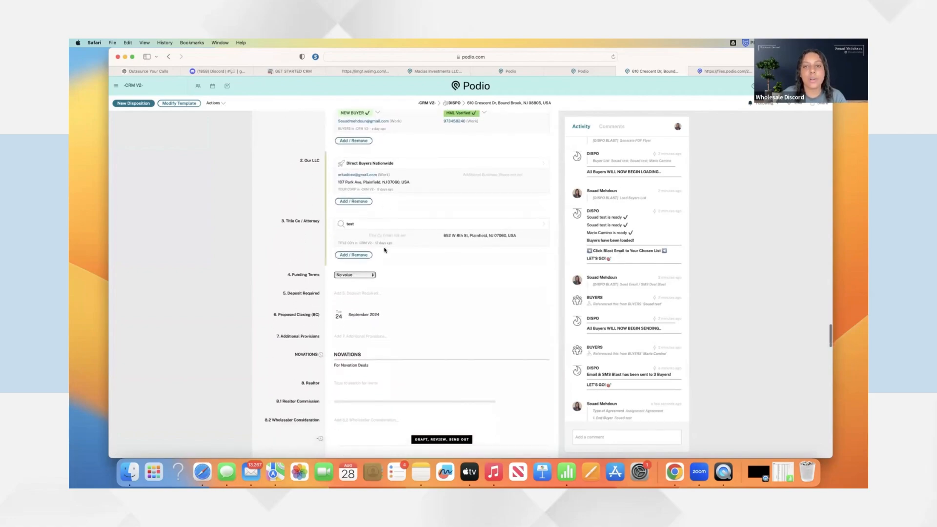
pyautogui.scroll(2, 384, 250)
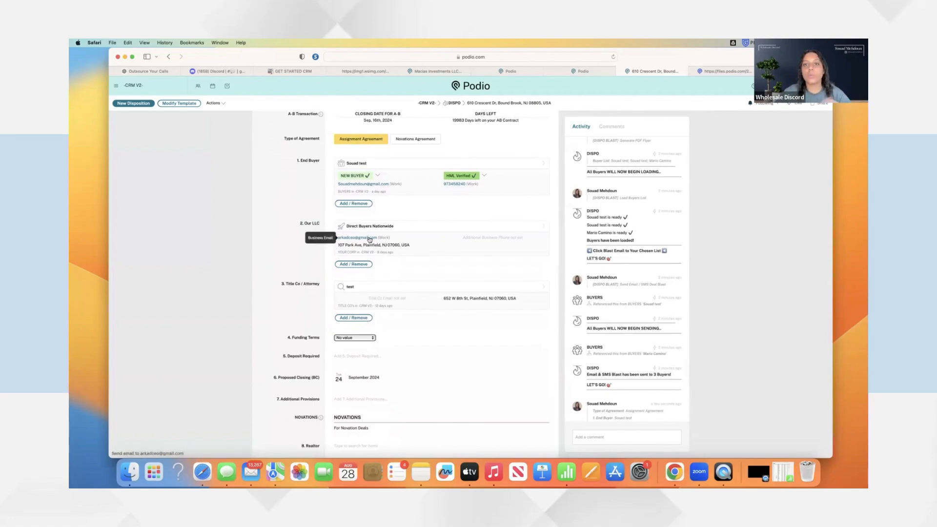
# Set Funding Terms to Hard Money Loan and Deposit Required to $5,000.00
pyautogui.scroll(-5, 369, 239)
pyautogui.click(354, 213)
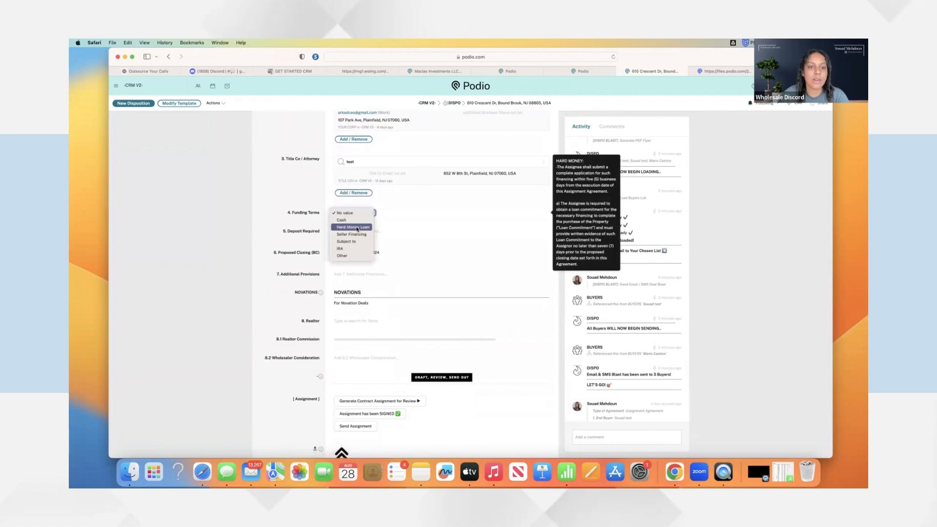
pyautogui.click(341, 227)
pyautogui.click(351, 232)
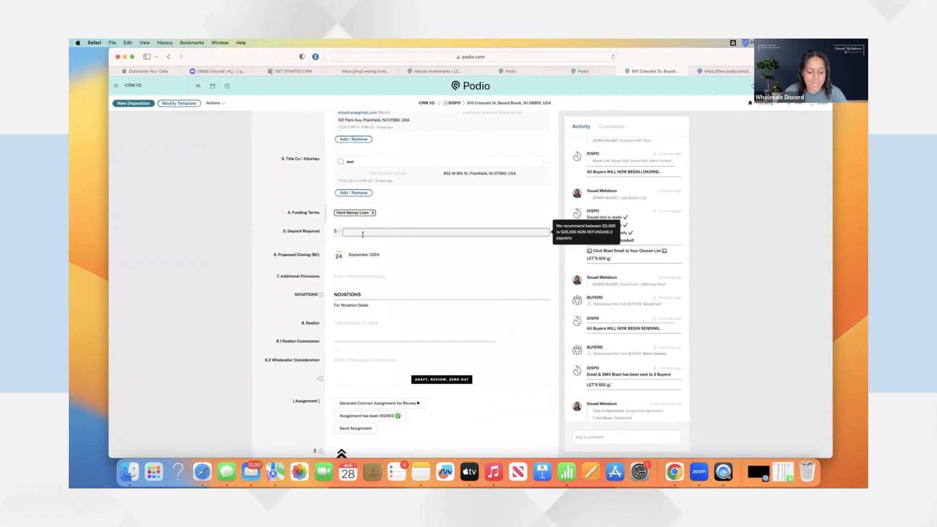
pyautogui.write('5000')
pyautogui.click(299, 240)
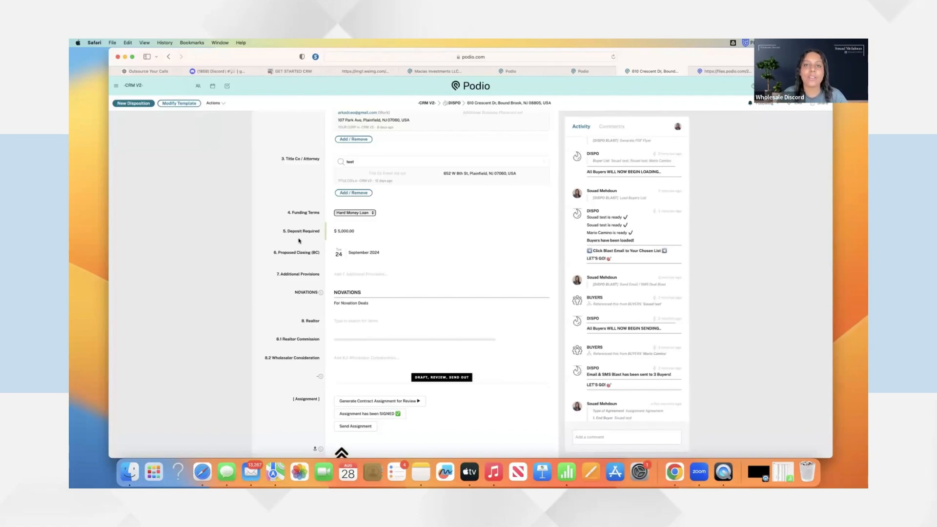
# Open the Additional Provisions editor and close it leaving the field empty
pyautogui.scroll(1, 317, 251)
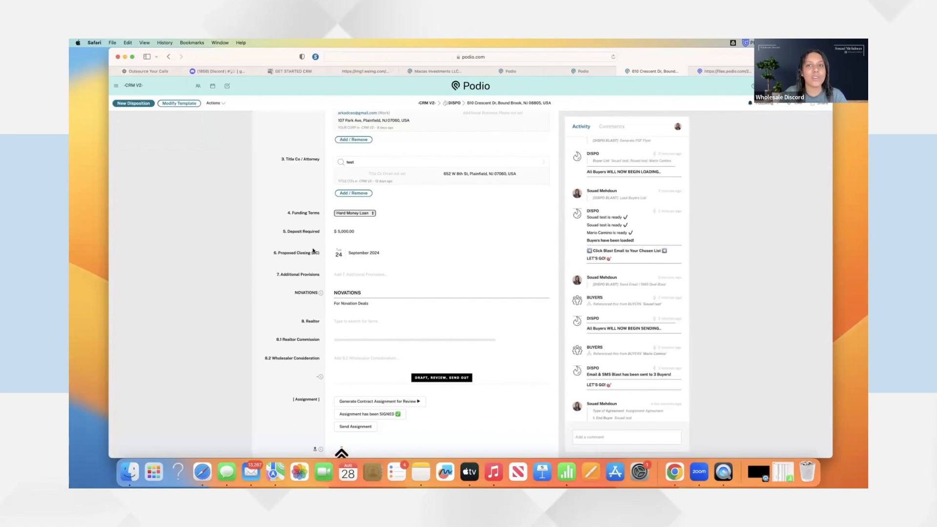
pyautogui.scroll(-1, 313, 251)
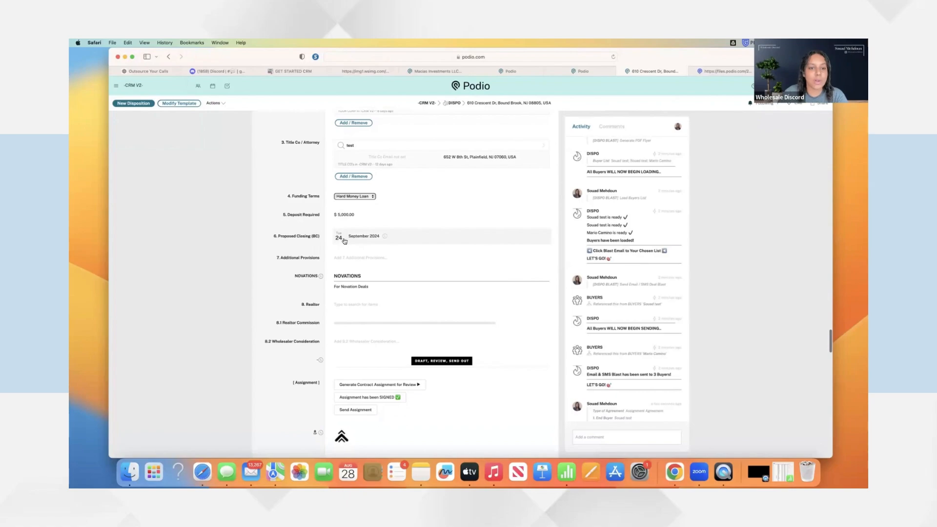
pyautogui.click(354, 257)
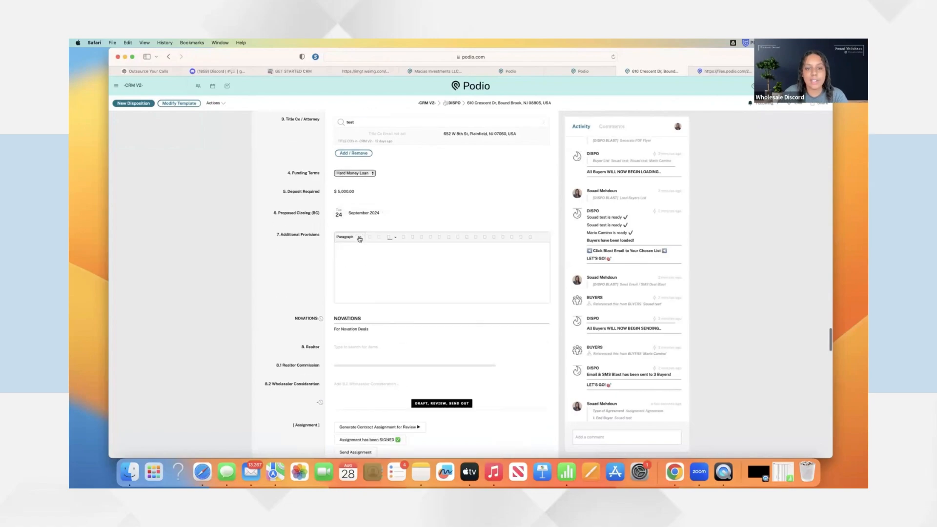
pyautogui.click(293, 260)
pyautogui.scroll(-1, 316, 331)
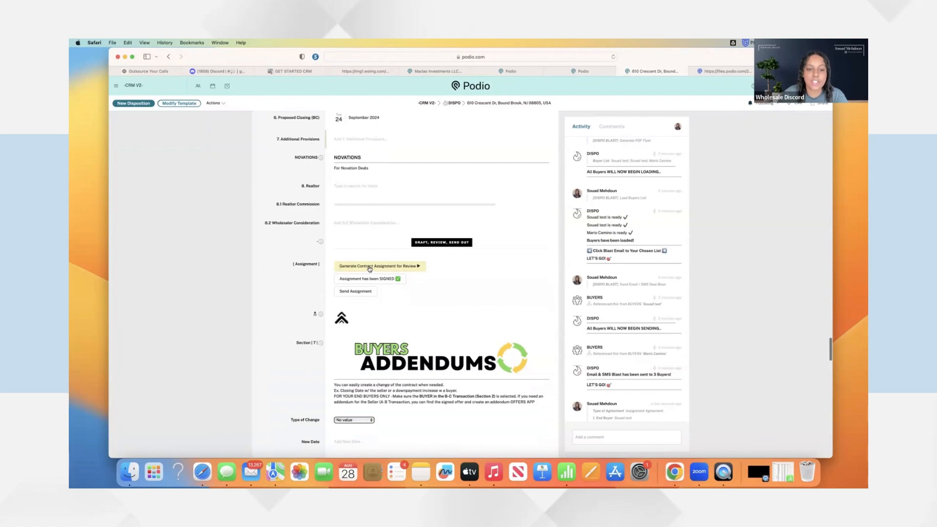
# Generate the contract assignment PDF for review
pyautogui.scroll(2, 317, 293)
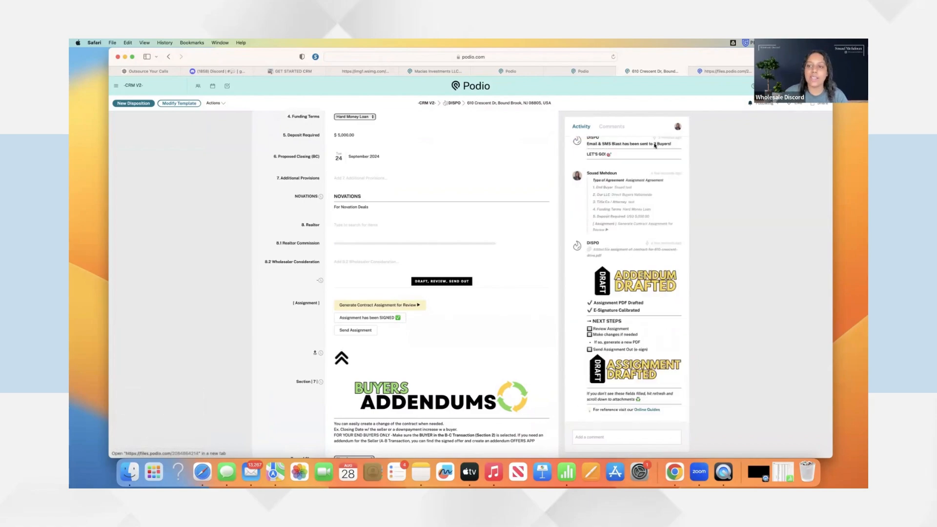
pyautogui.click(653, 249)
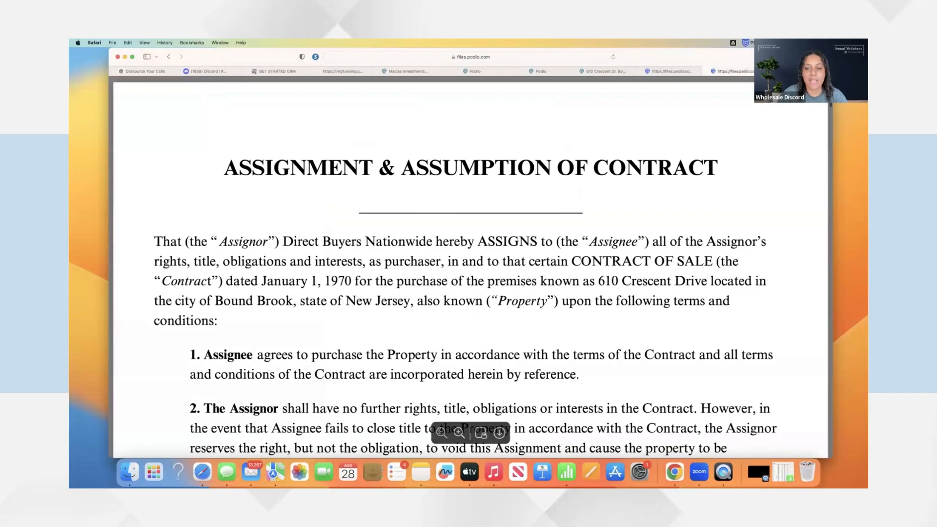
# Open the drafted assignment PDF, highlight the $5,000.00 deposit, review it, and return to the record
pyautogui.click(441, 433)
pyautogui.click(441, 433)
pyautogui.moveTo(461, 300); pyautogui.dragTo(496, 299)
pyautogui.scroll(-3, 460, 304)
pyautogui.scroll(3, 460, 305)
pyautogui.scroll(-3, 459, 304)
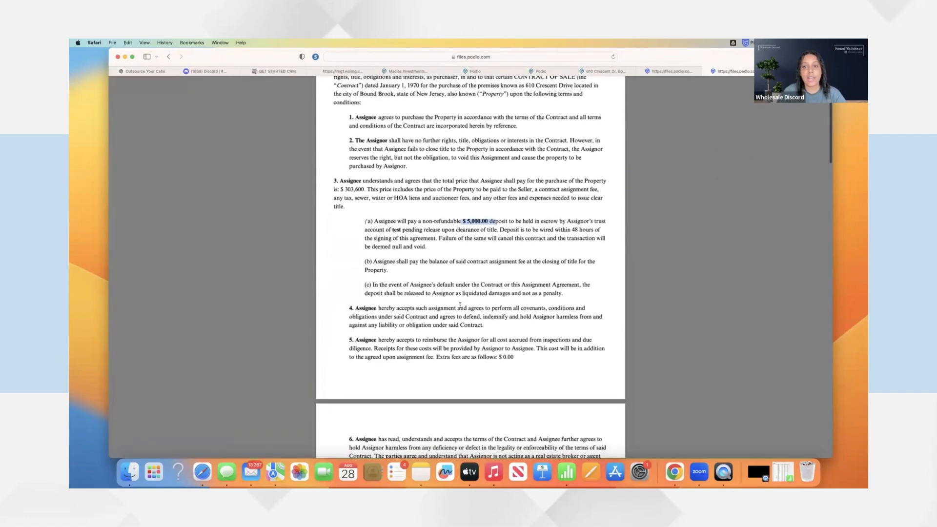
pyautogui.scroll(3, 460, 305)
pyautogui.scroll(-3, 460, 305)
pyautogui.scroll(3, 459, 305)
pyautogui.scroll(-15, 464, 283)
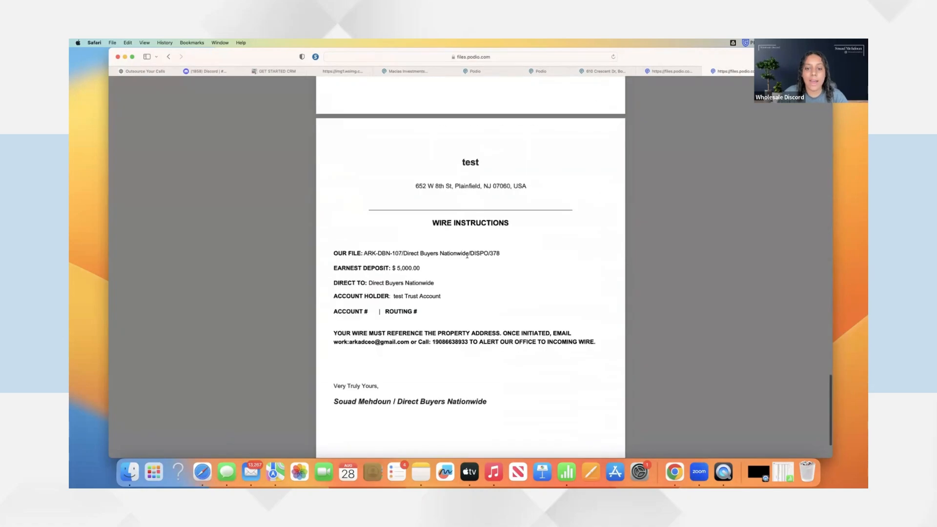
pyautogui.scroll(-2, 417, 320)
pyautogui.scroll(10, 422, 342)
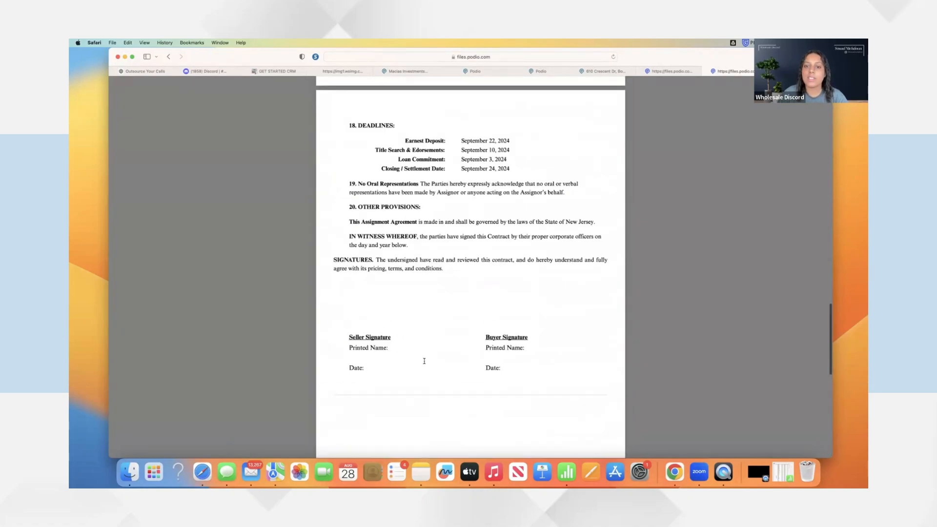
pyautogui.scroll(3, 424, 361)
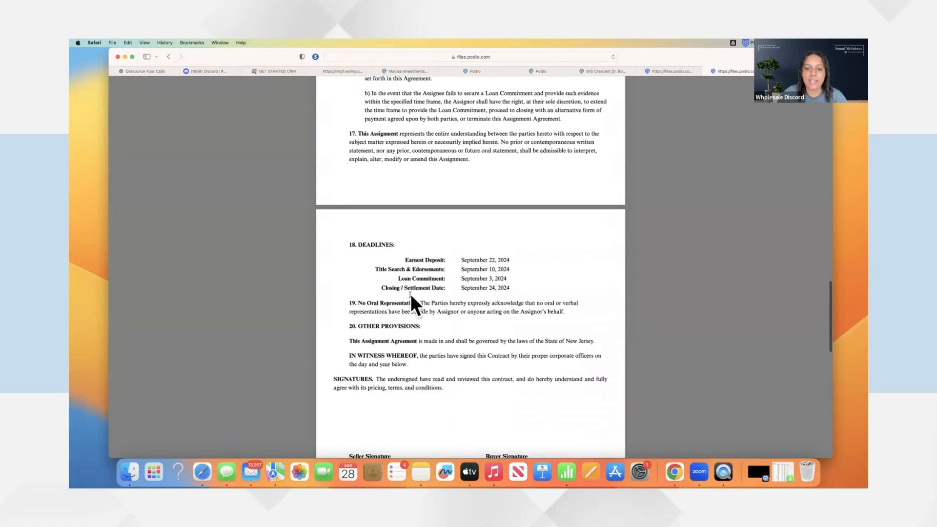
pyautogui.scroll(12, 423, 373)
pyautogui.click(605, 72)
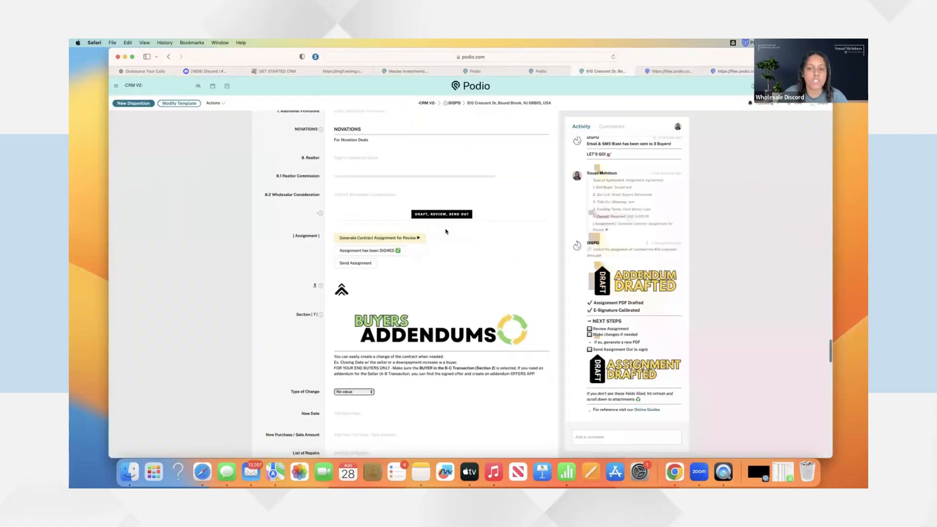
# Mark the assignment as SIGNED in the Assignment field
pyautogui.click(385, 249)
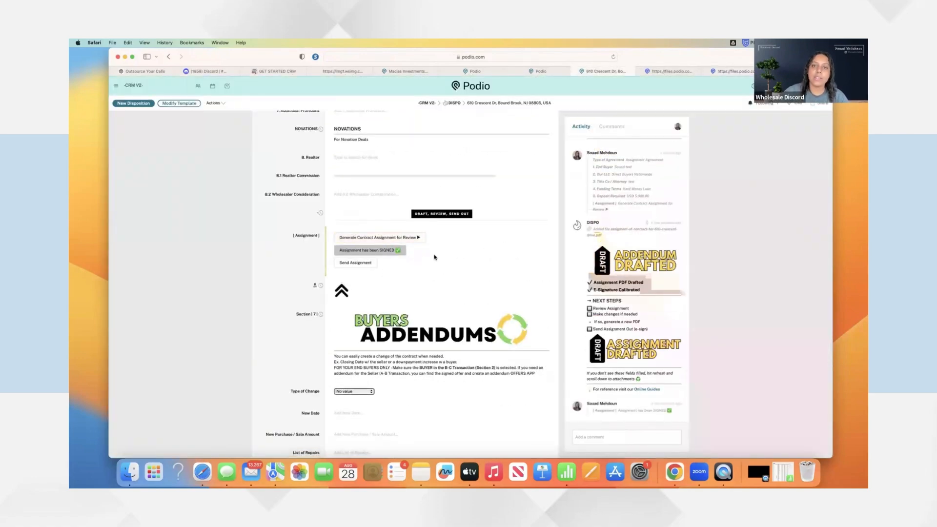
pyautogui.scroll(-5, 410, 287)
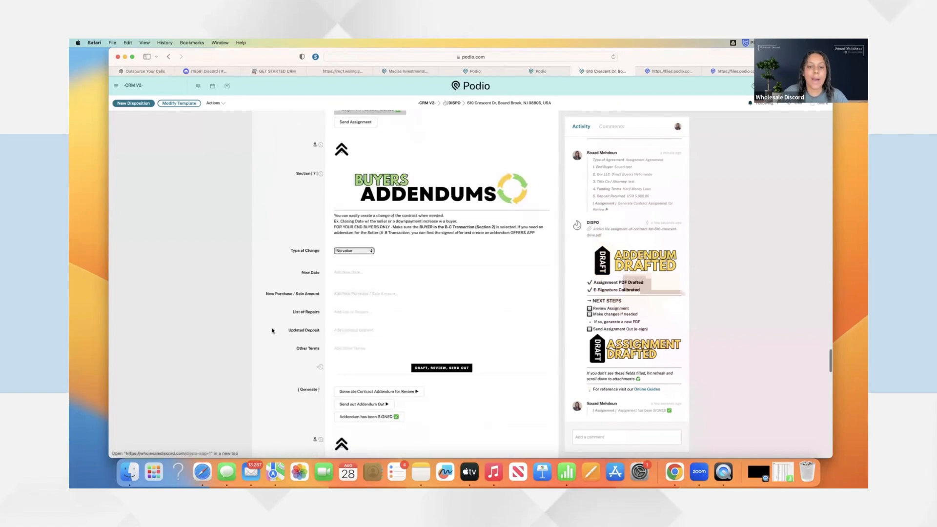
pyautogui.scroll(-1, 416, 250)
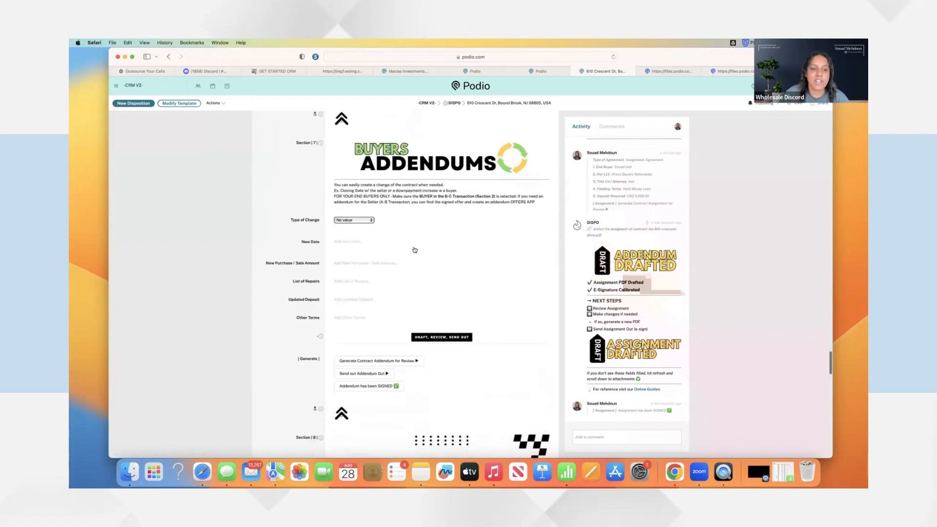
pyautogui.scroll(1, 366, 265)
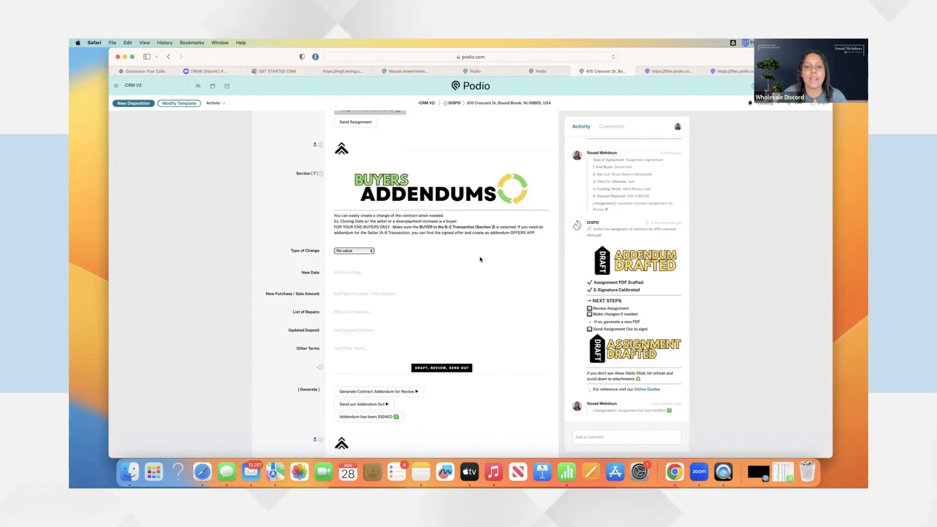
pyautogui.scroll(-1, 393, 261)
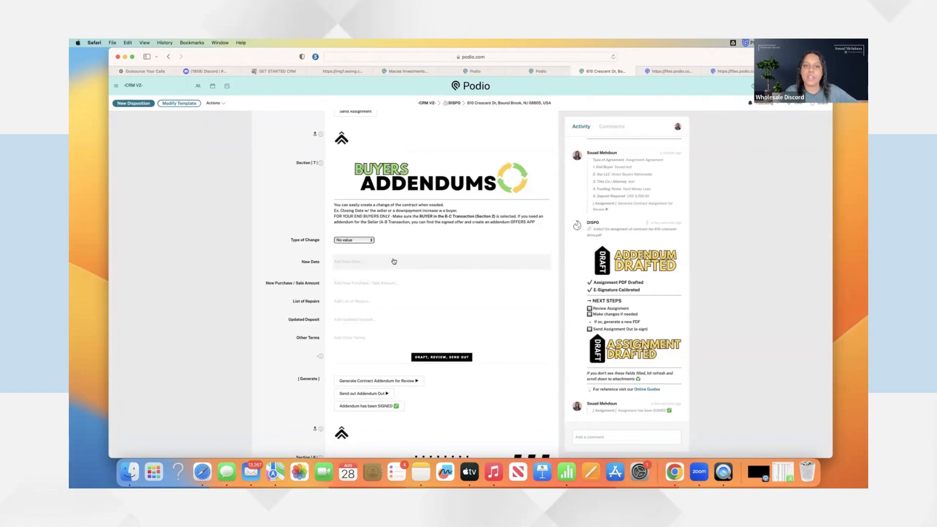
pyautogui.scroll(-1, 394, 262)
# Restore the browser to full view and scroll through the Buyers Addendums section
pyautogui.hotkey('ctrl', 'Up')
pyautogui.click(404, 262)
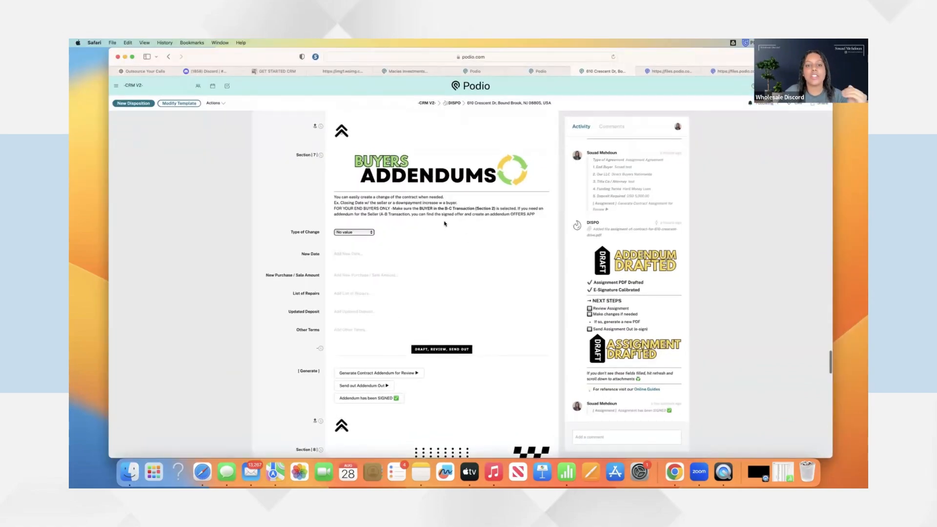
pyautogui.scroll(5, 444, 247)
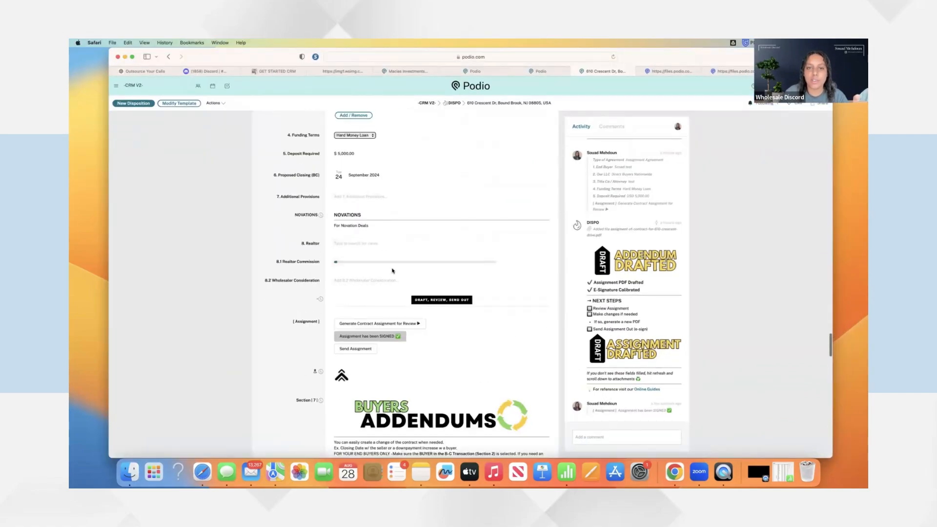
pyautogui.scroll(-2, 394, 268)
pyautogui.scroll(-5, 394, 267)
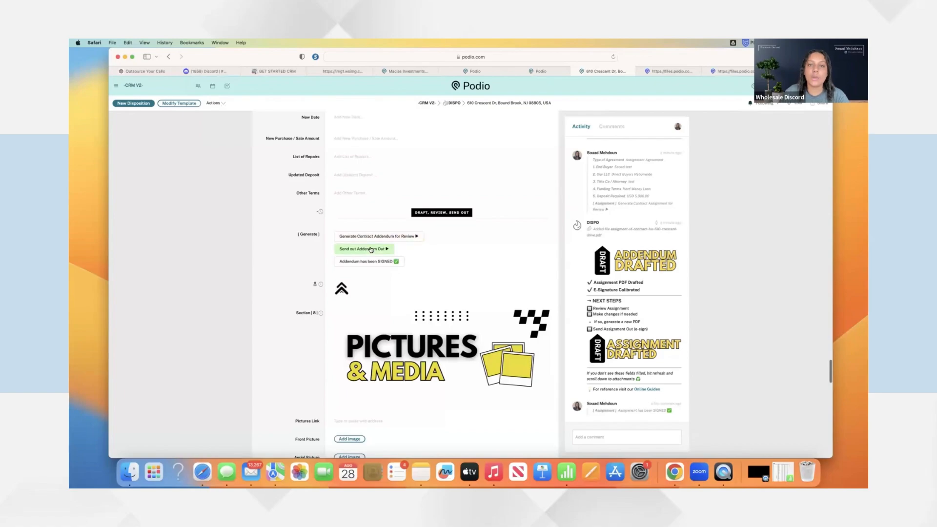
pyautogui.scroll(10, 371, 250)
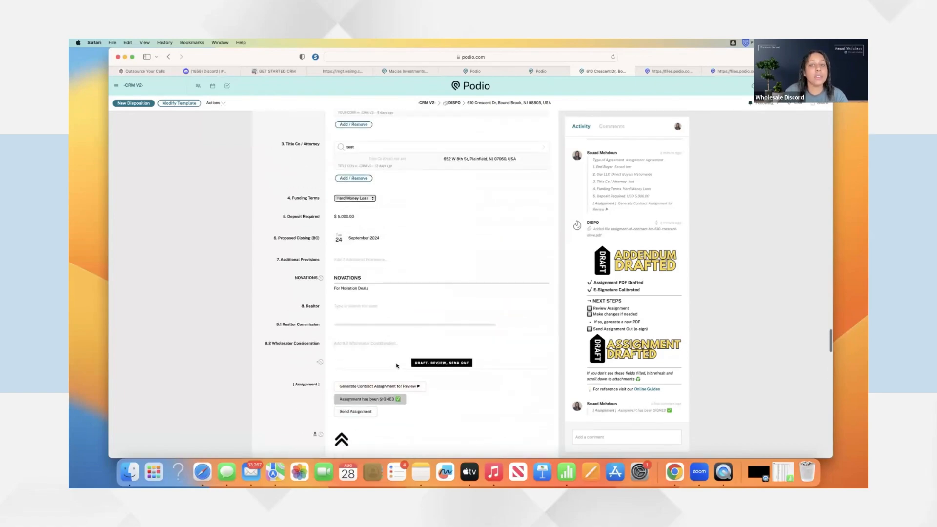
pyautogui.scroll(-5, 397, 363)
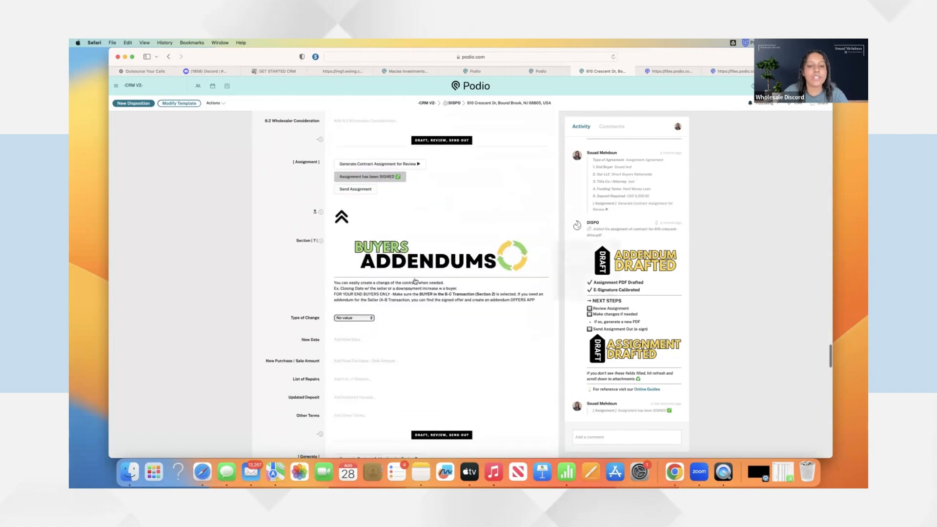
pyautogui.scroll(-7, 363, 361)
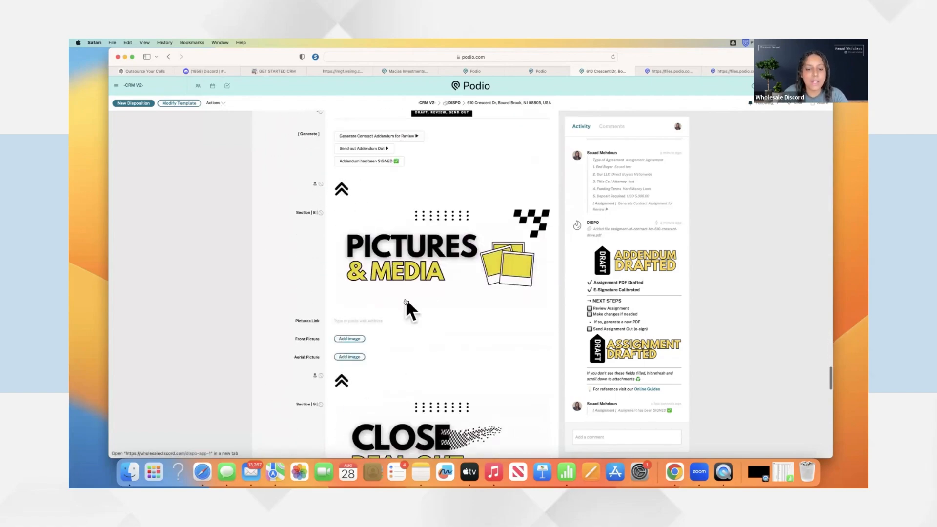
pyautogui.scroll(-2, 405, 299)
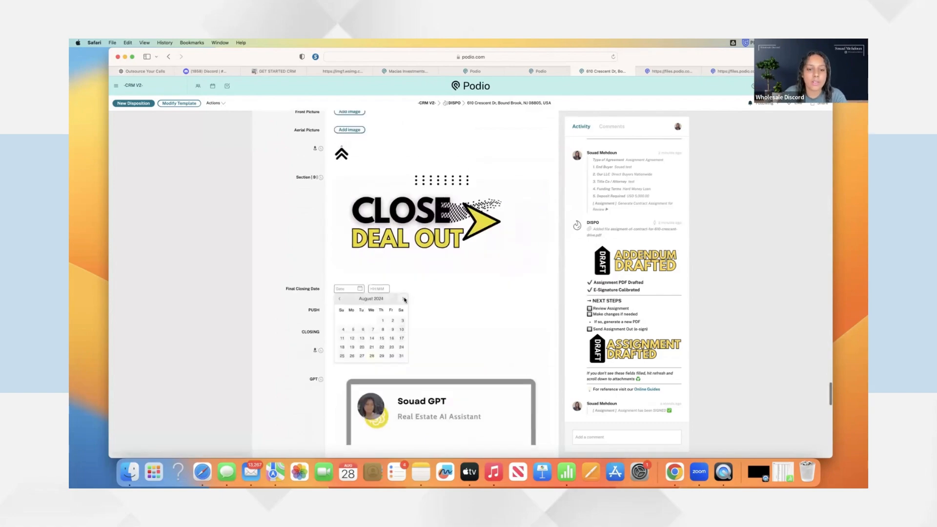
# Pick 24 September 2024 in the Final Closing Date calendar and save it
pyautogui.click(402, 298)
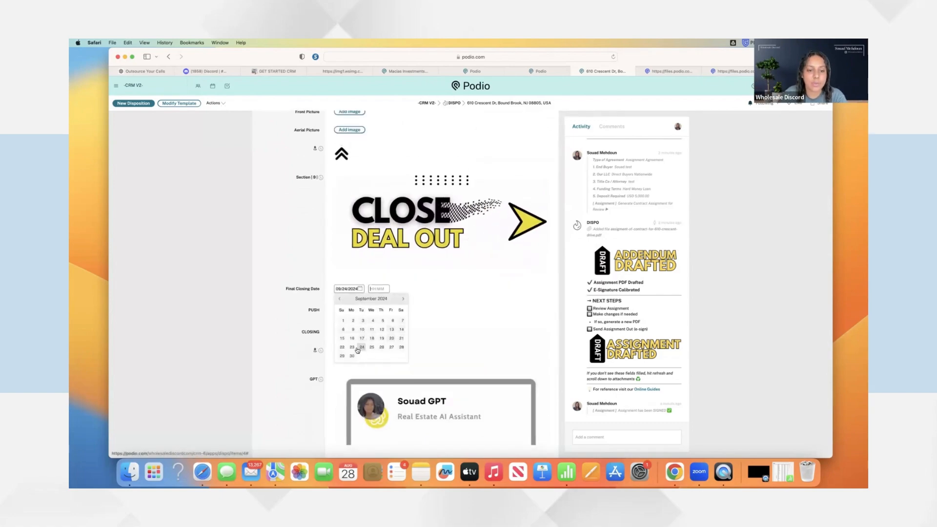
pyautogui.click(361, 347)
pyautogui.click(299, 326)
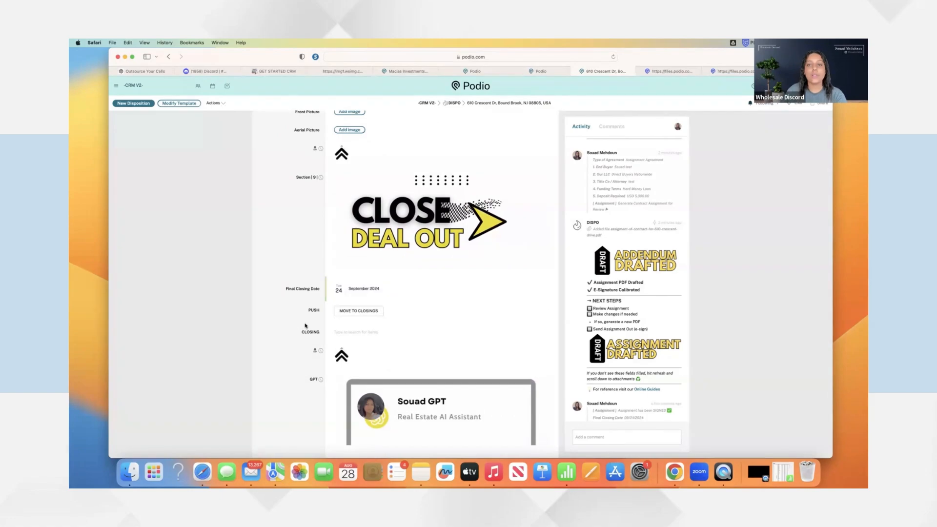
pyautogui.scroll(-3, 305, 325)
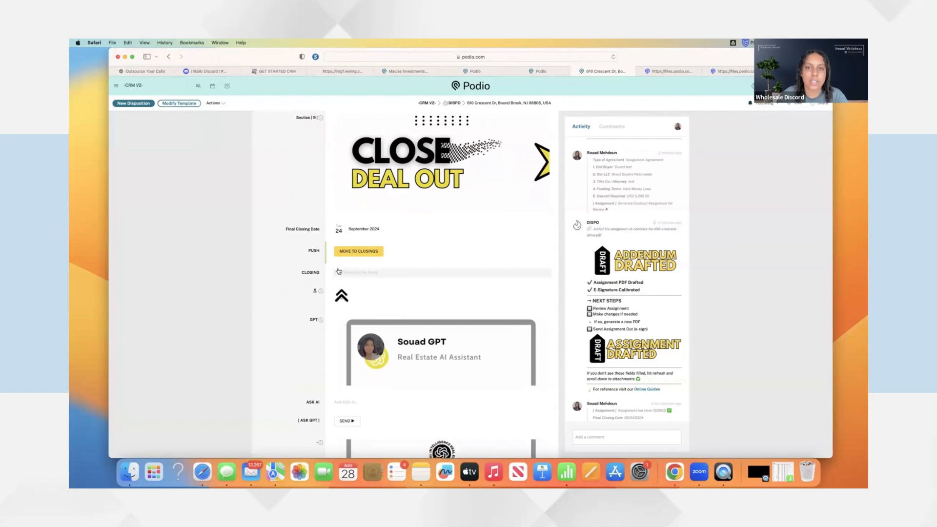
pyautogui.scroll(-5, 366, 274)
pyautogui.scroll(3, 366, 273)
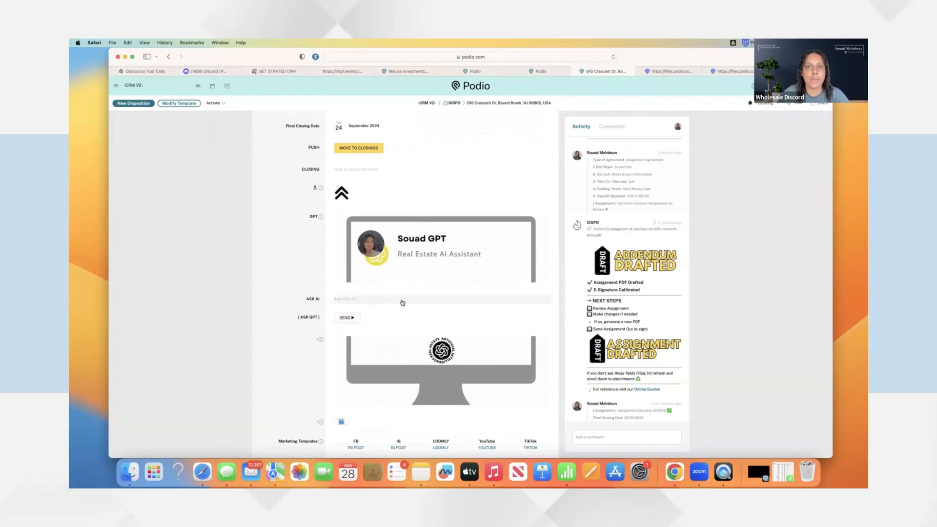
pyautogui.scroll(-2, 402, 302)
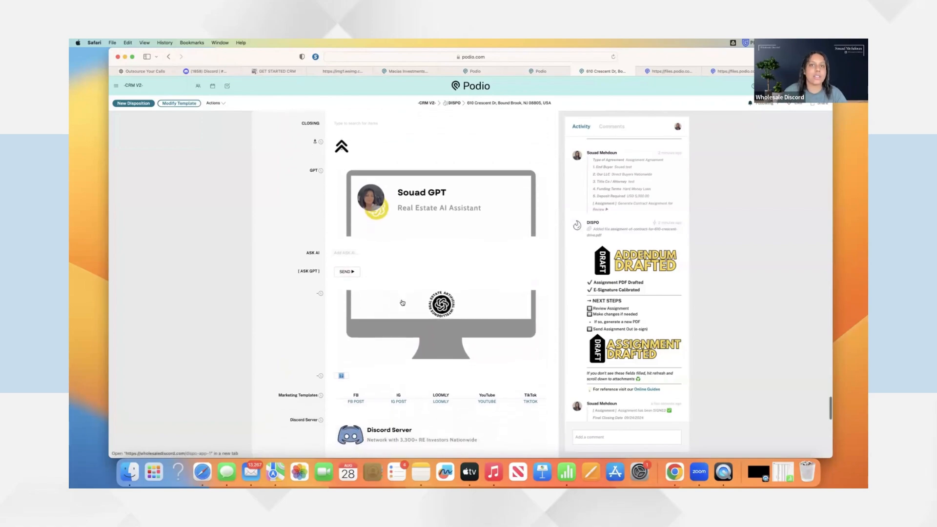
pyautogui.scroll(-6, 406, 296)
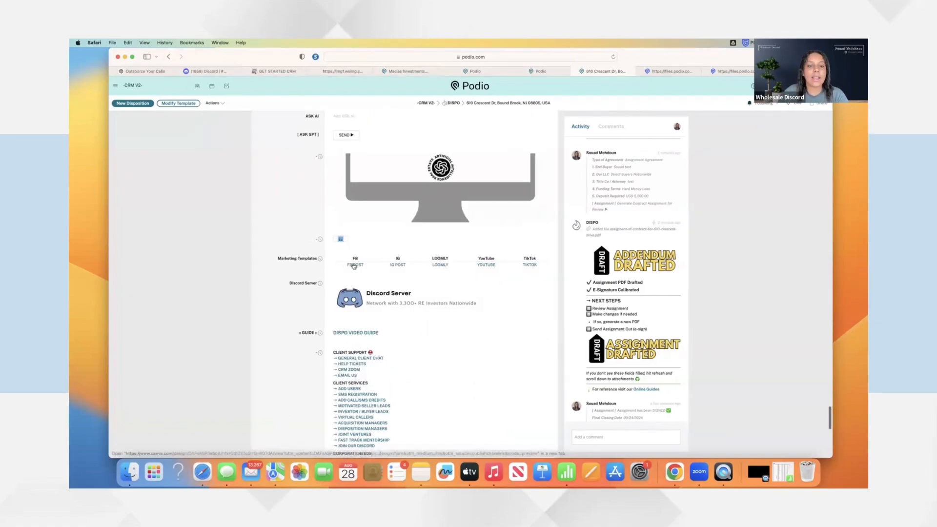
pyautogui.scroll(-1, 393, 264)
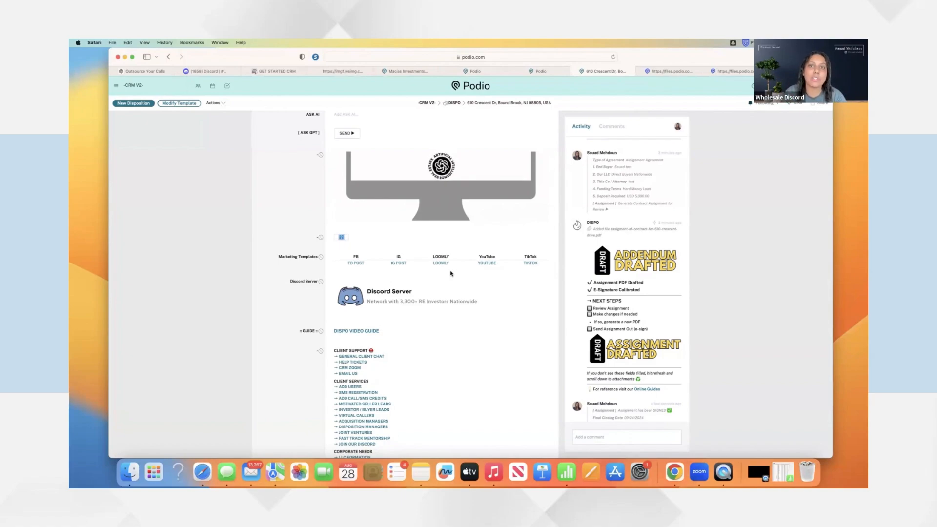
pyautogui.scroll(2, 452, 274)
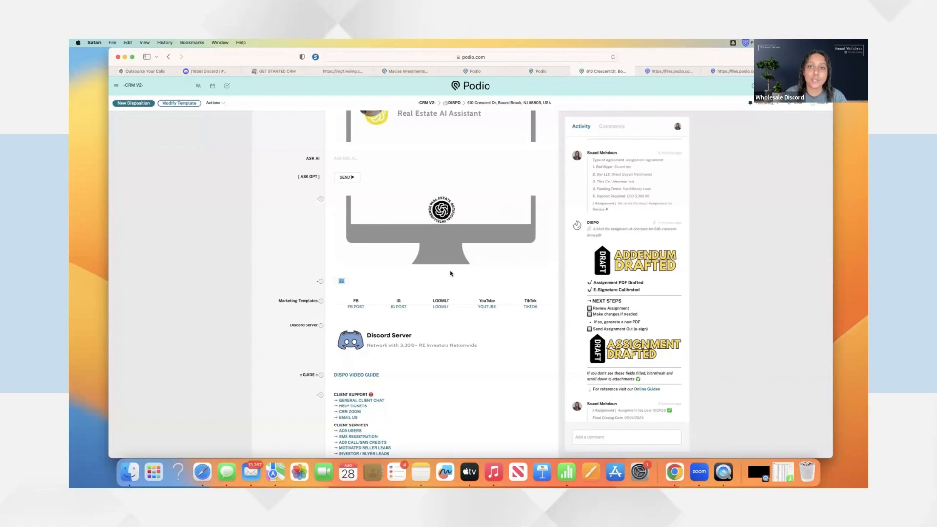
pyautogui.scroll(-15, 451, 273)
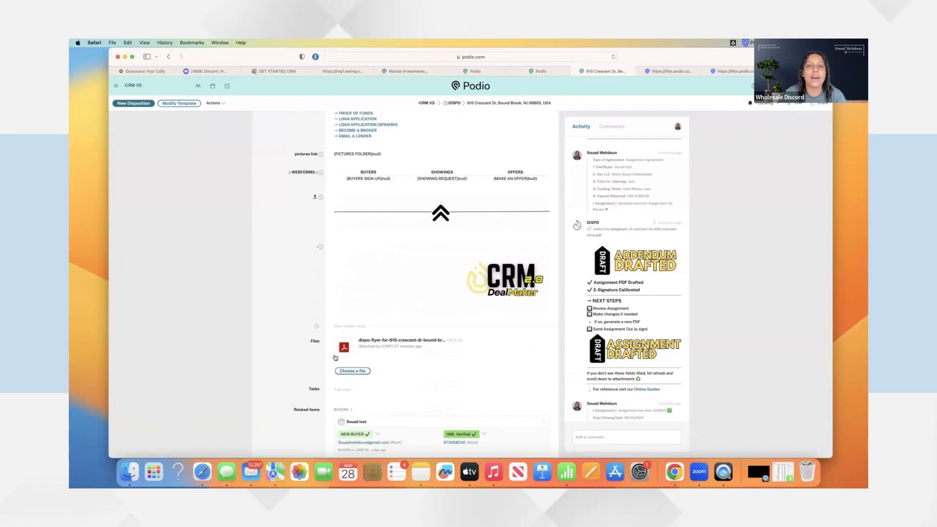
pyautogui.scroll(5, 407, 367)
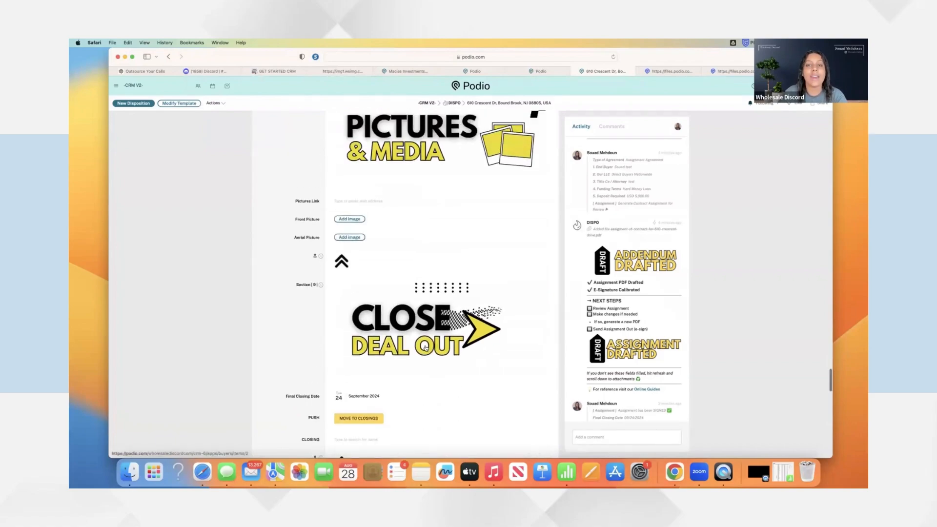